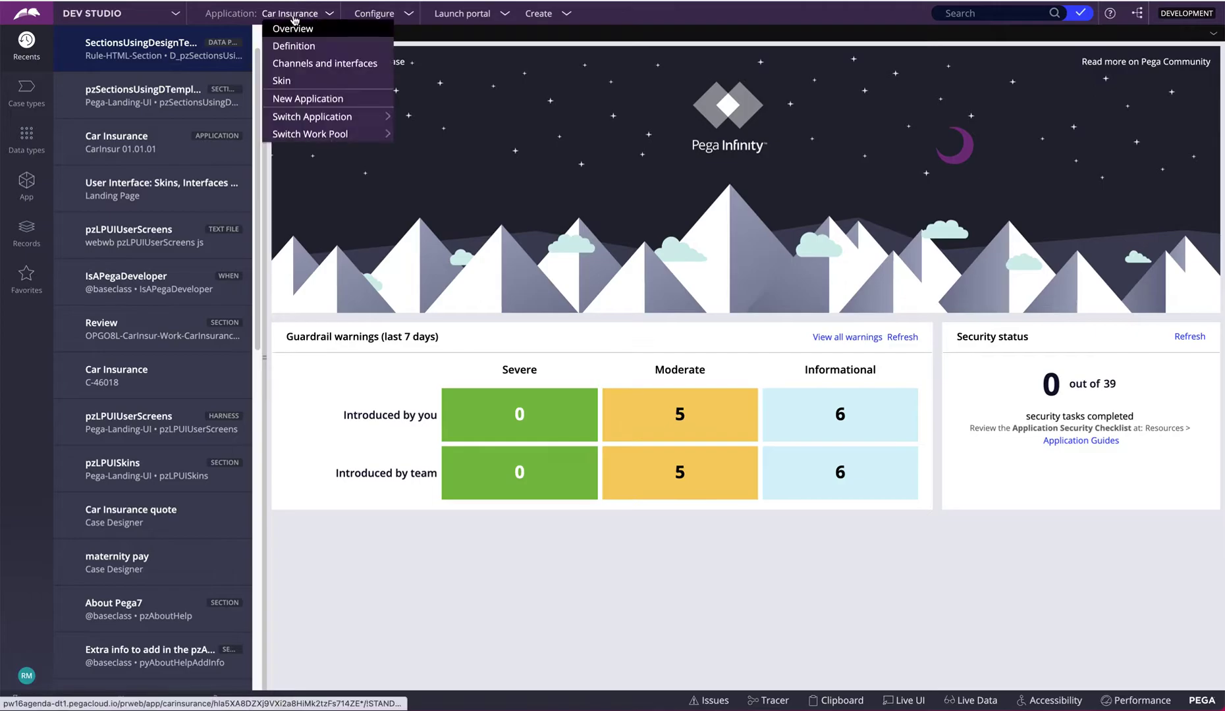
Open the D_pzSectionsUsingDesignTemplate data page from the demoSelectAll branch in the Car Insurance application definition
left_click(290, 47)
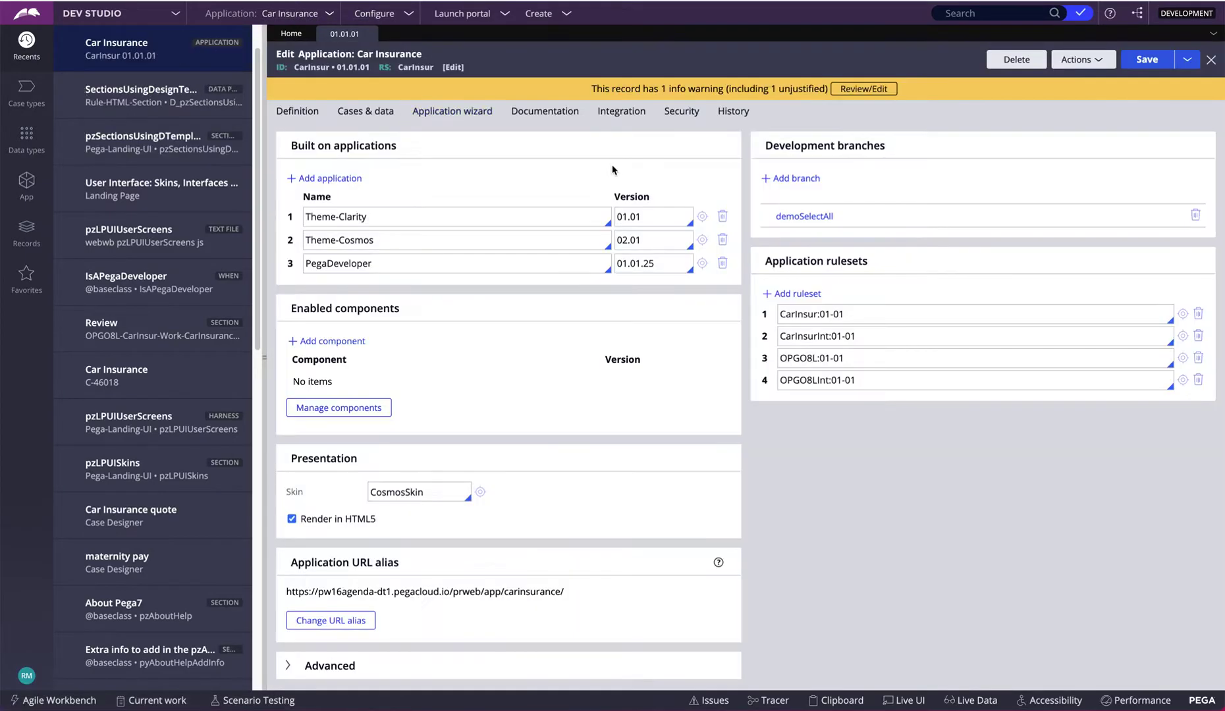
left_click(803, 217)
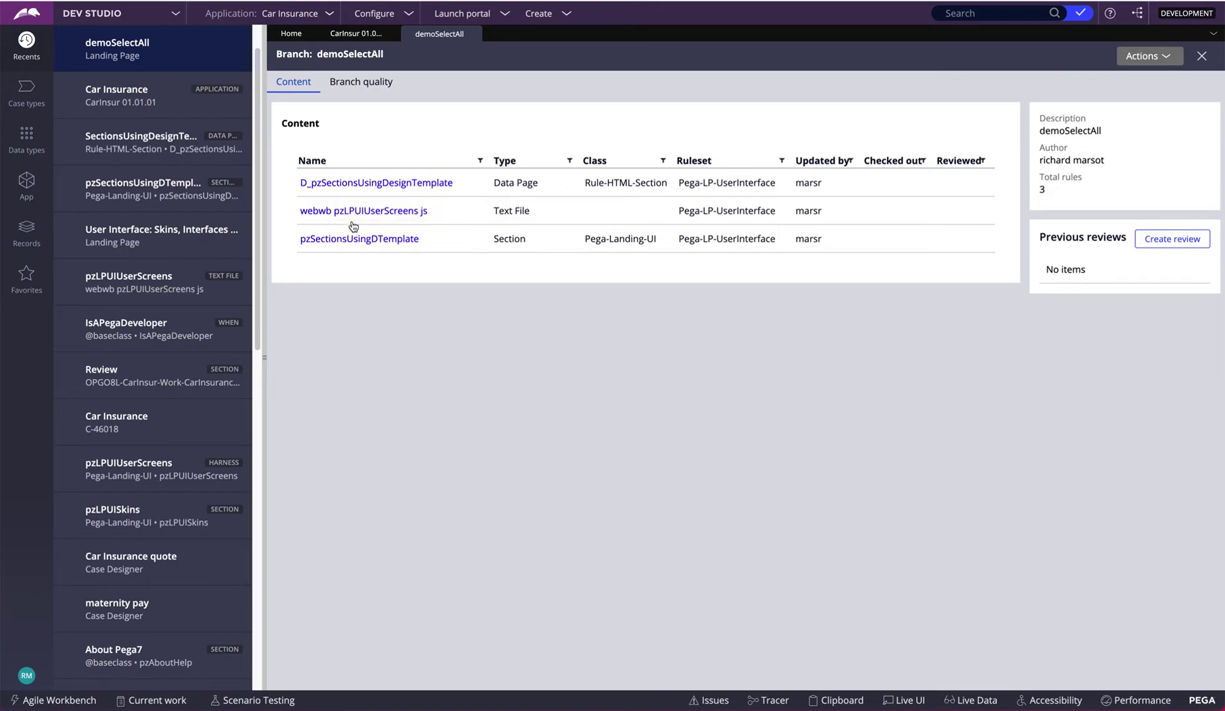
left_click(355, 184)
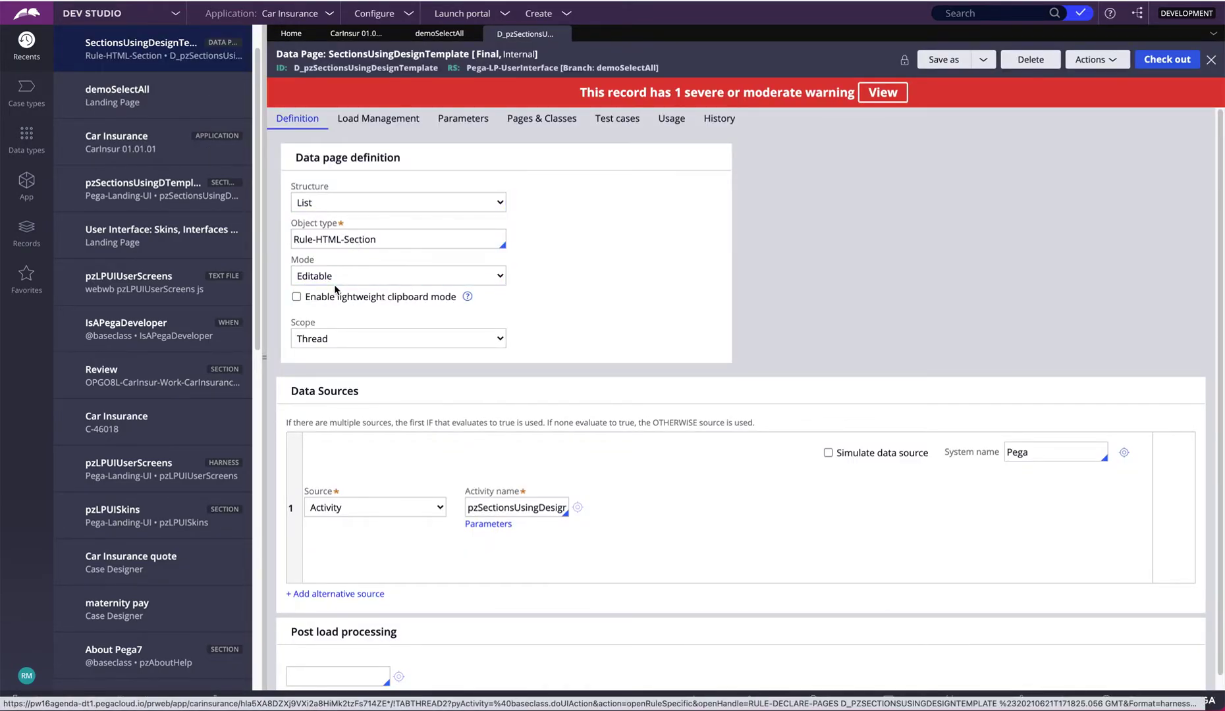
Open the branch's pzSectionsUsingDTemplate section and review the general layout properties of its table, including data source and pagination
left_click(438, 34)
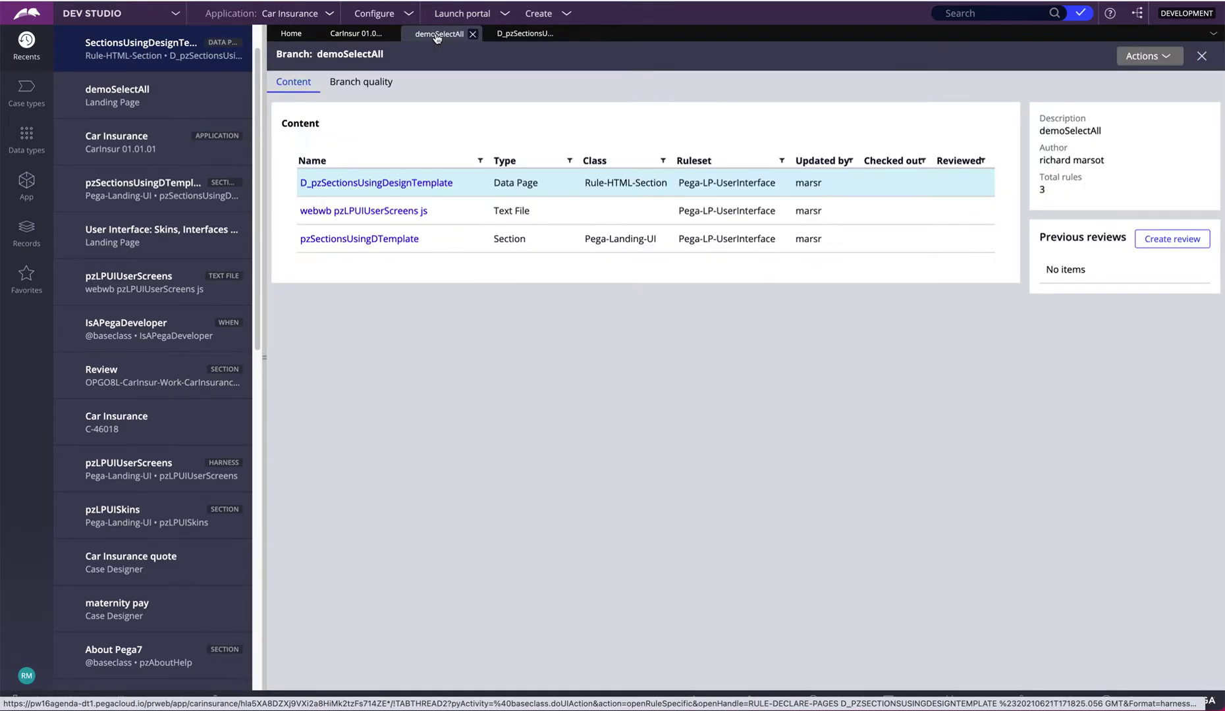
left_click(354, 241)
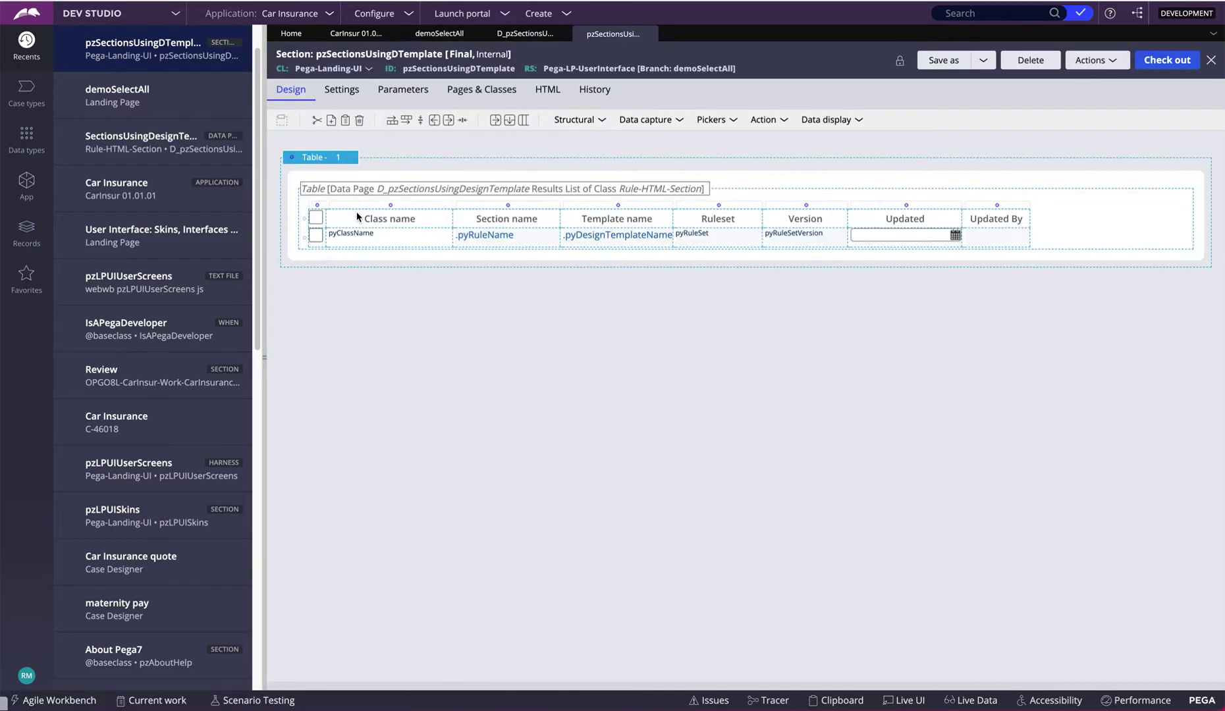
left_click(360, 158)
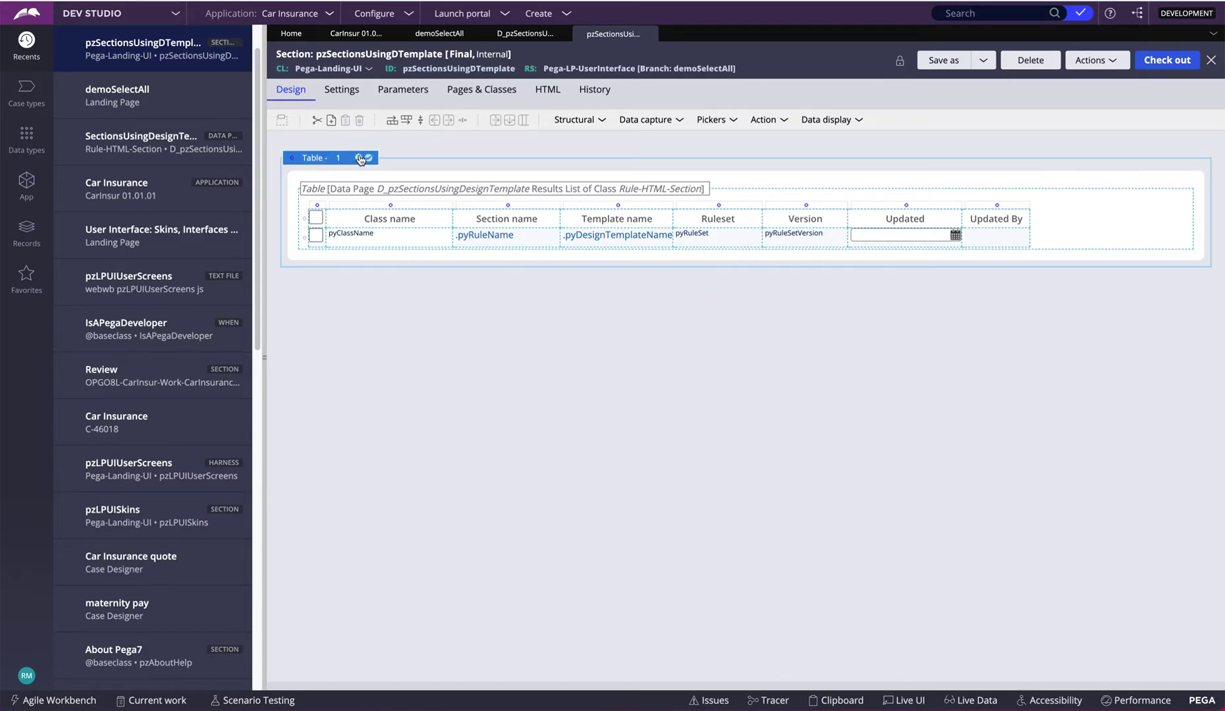
left_click(359, 158)
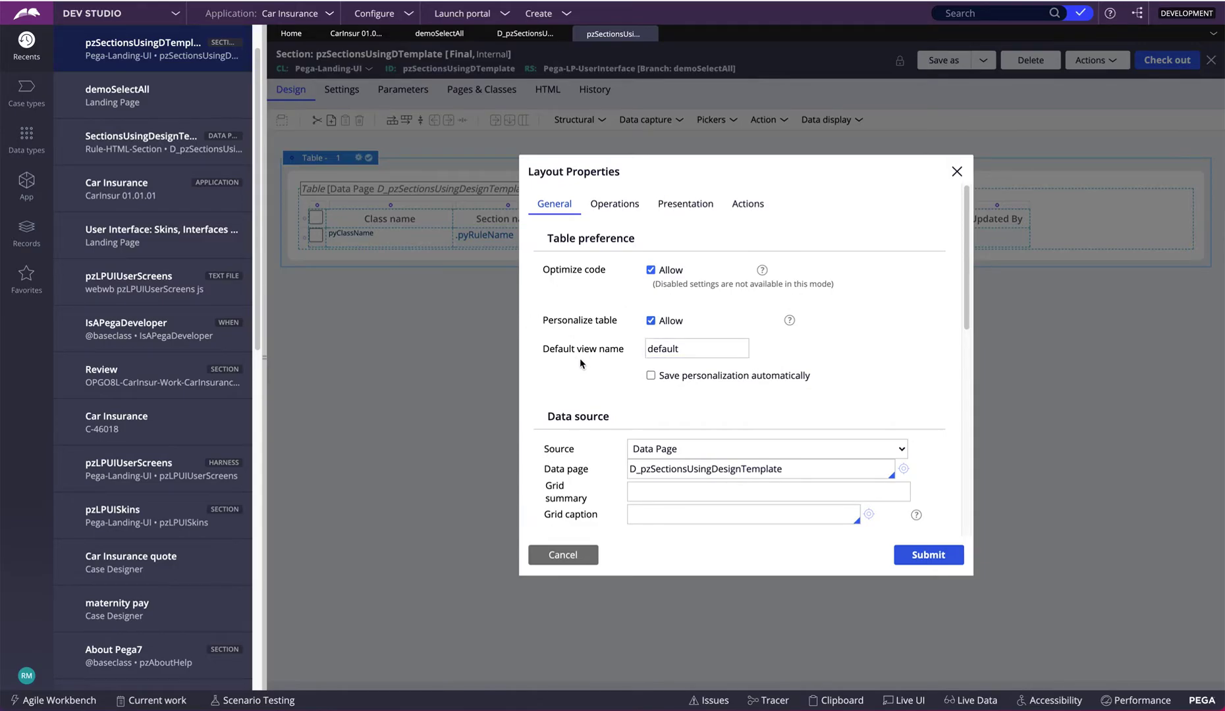
scroll(576, 330, "down", 5)
scroll(575, 289, "up", 3)
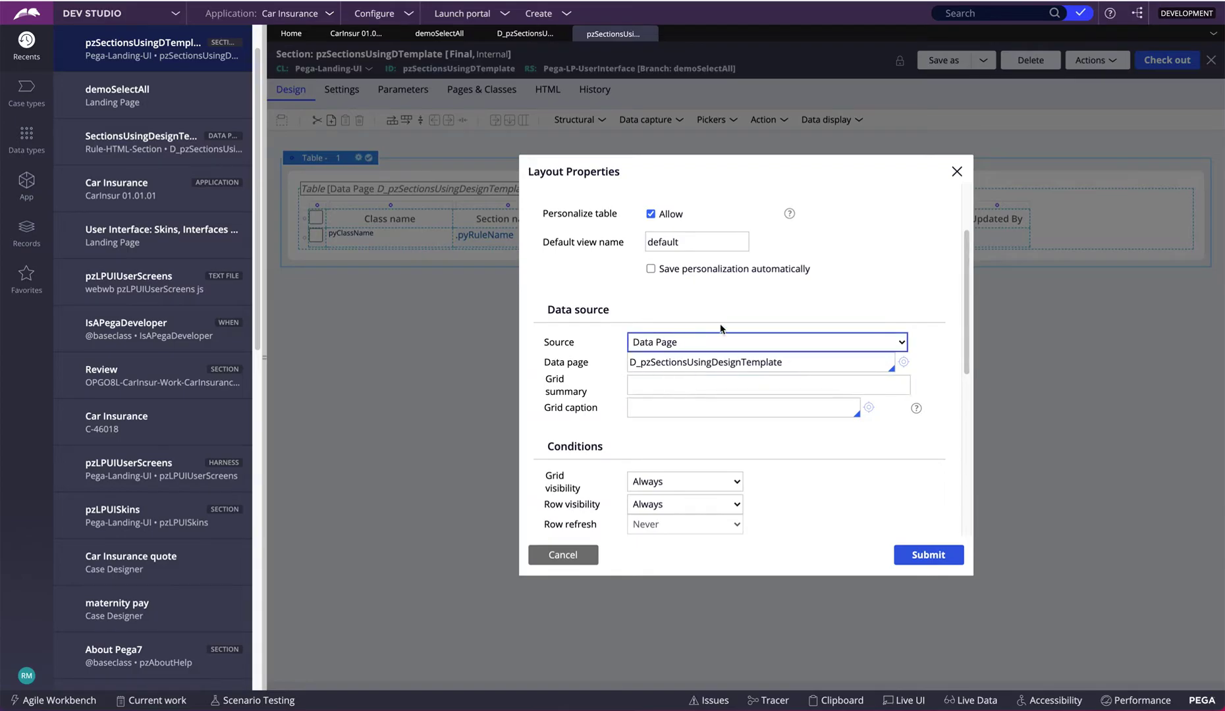
scroll(746, 402, "down", 6)
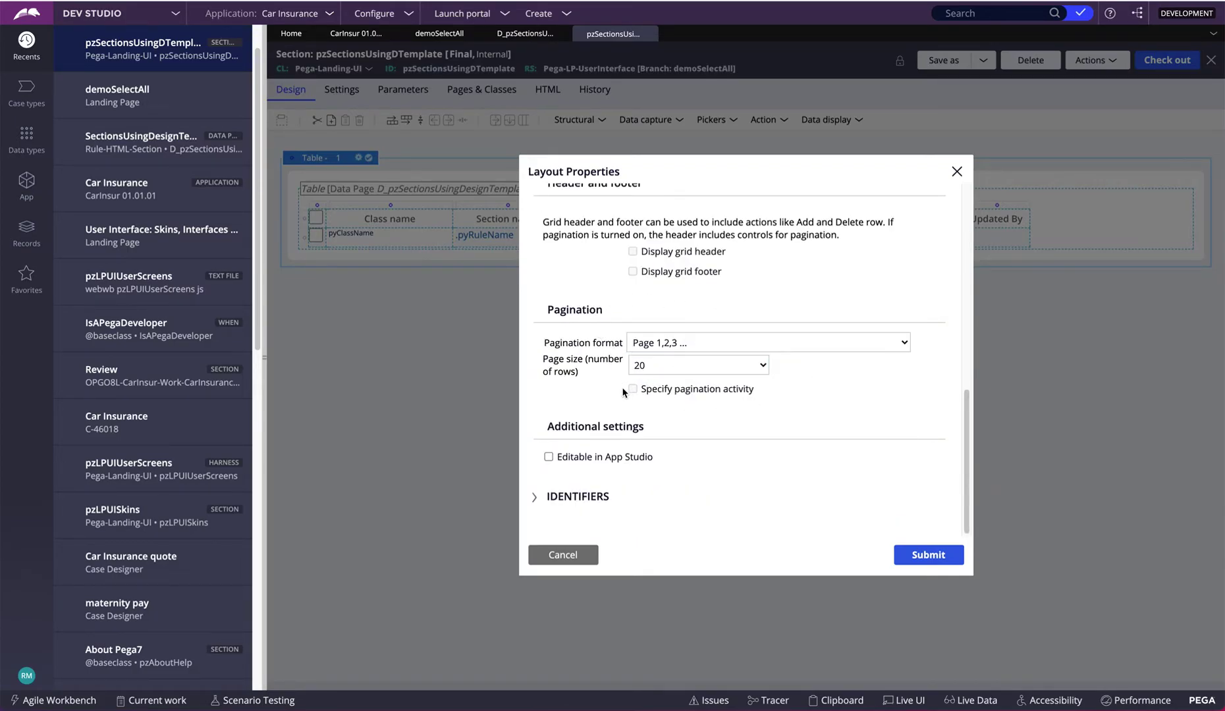
scroll(595, 381, "up", 8)
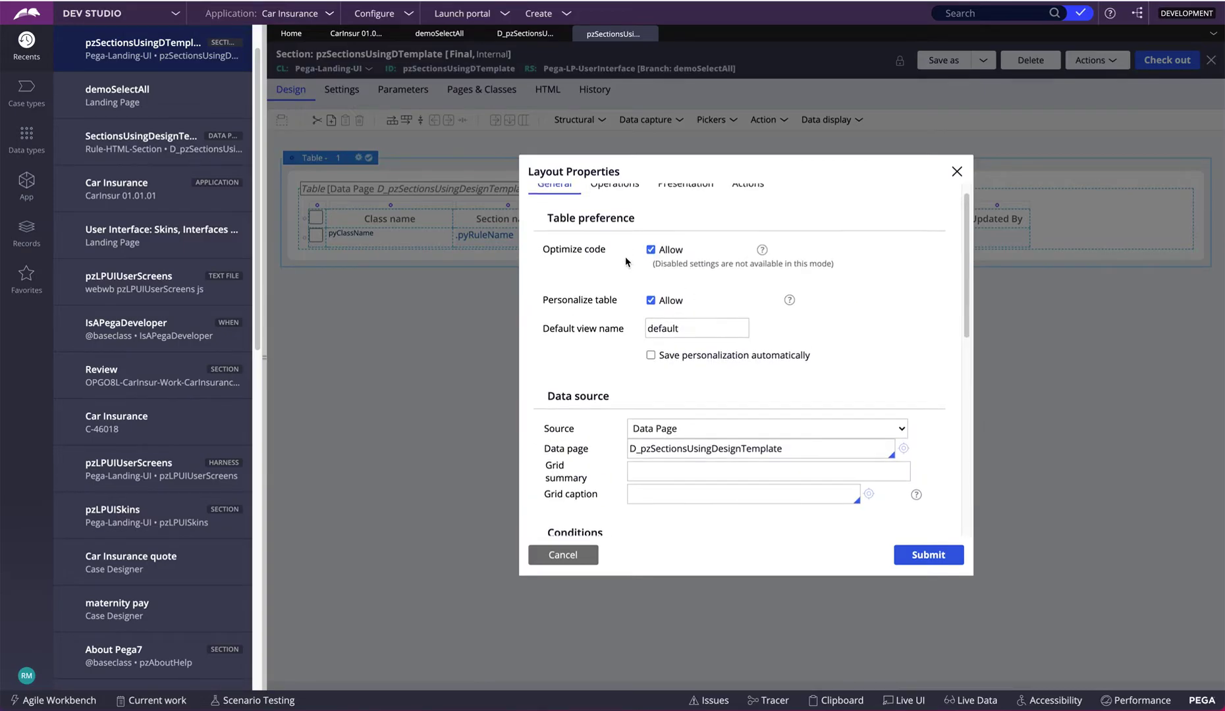
Review the table's operations, presentation and action sets in the layout properties, and close them without saving
left_click(618, 214)
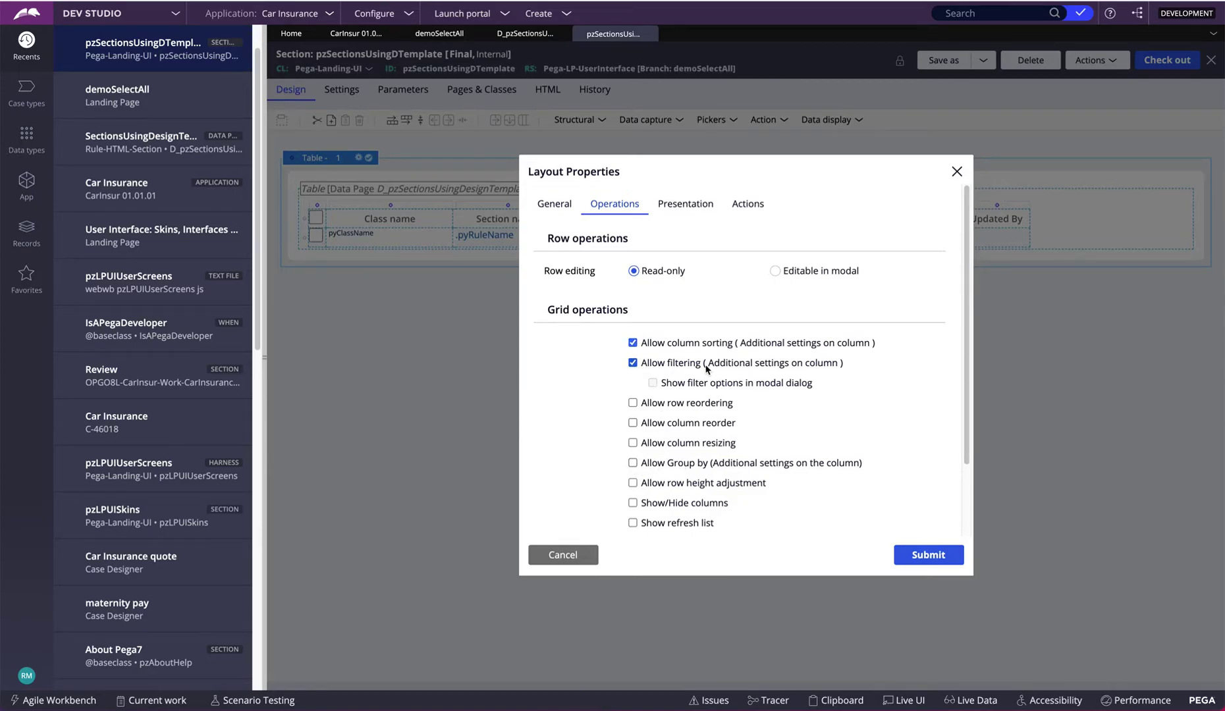
left_click(679, 206)
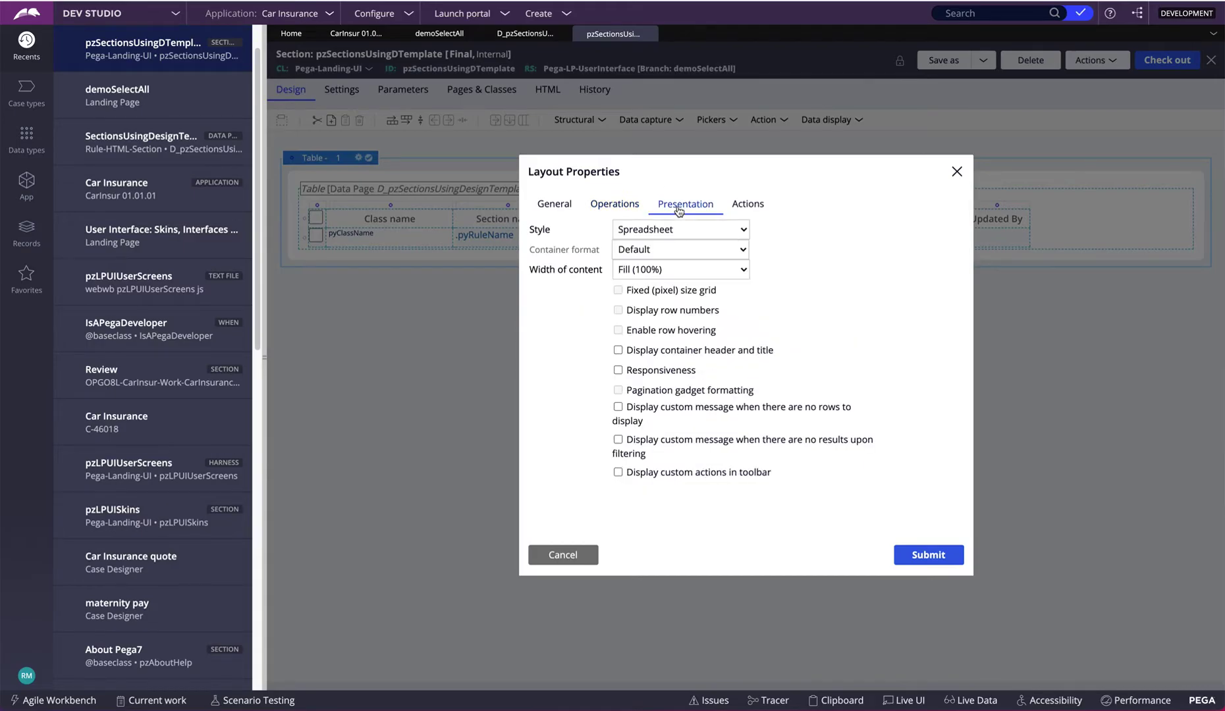
left_click(748, 206)
scroll(620, 305, "down", 1)
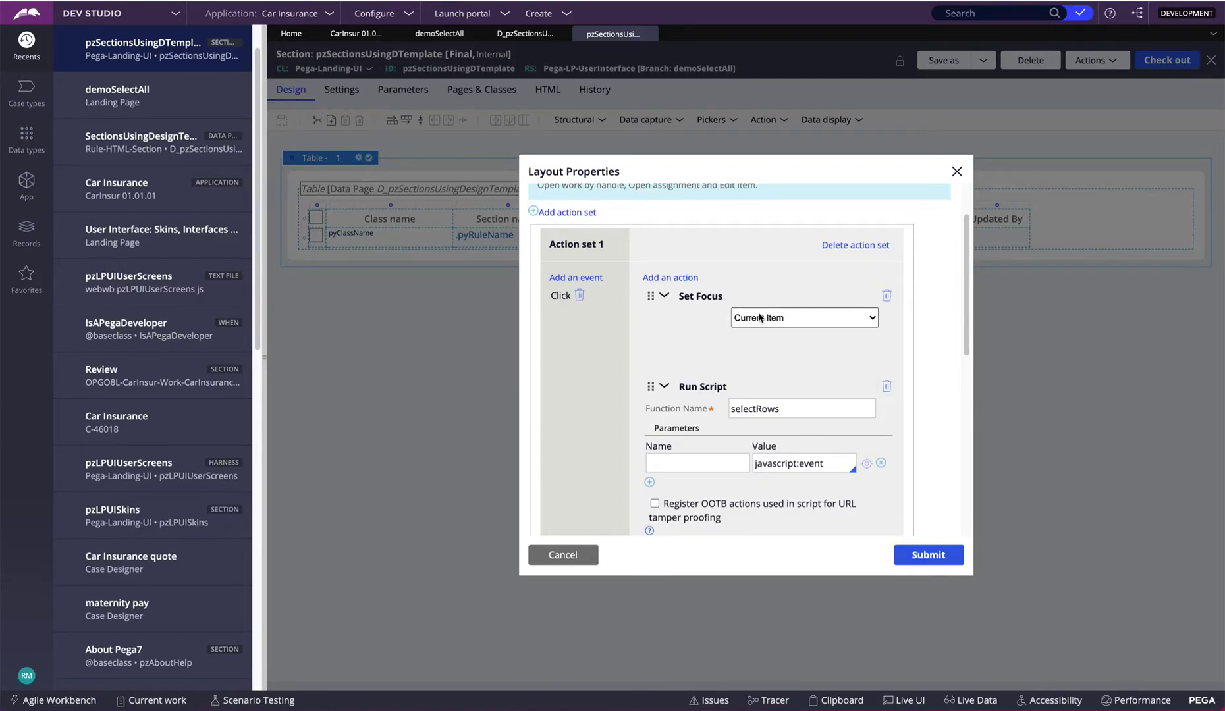
scroll(705, 345, "down", 3)
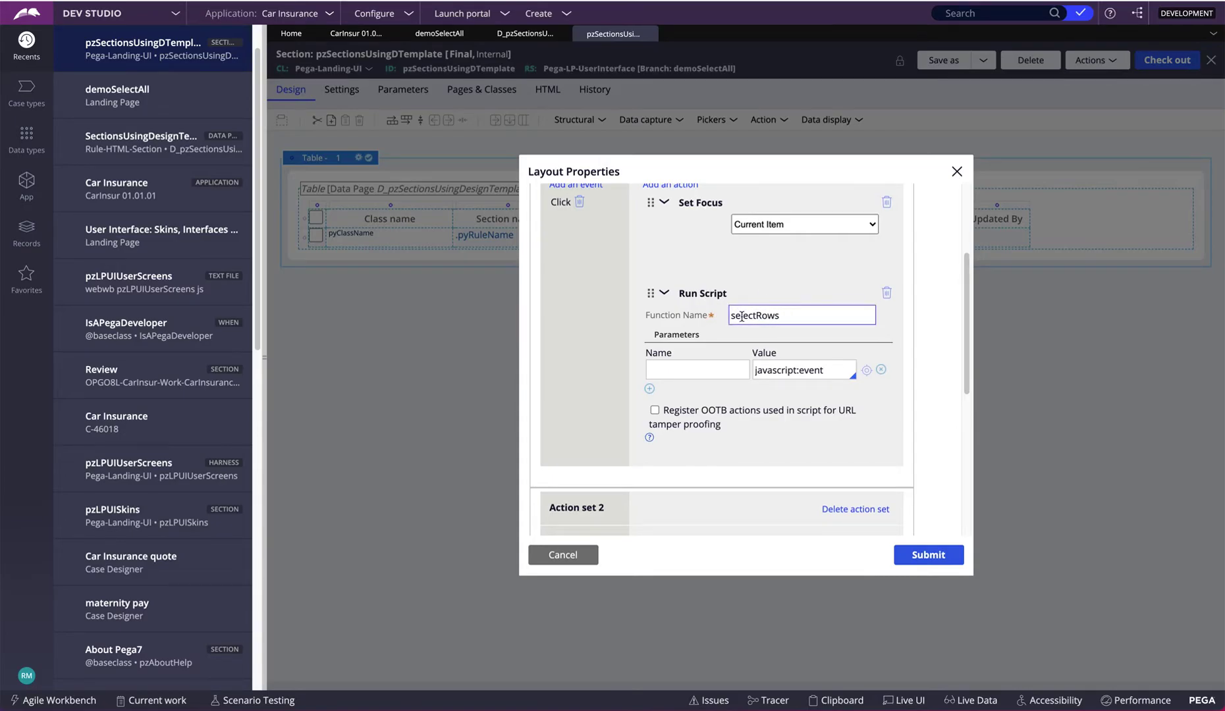
scroll(793, 334, "down", 2)
scroll(793, 334, "down", 5)
scroll(727, 344, "down", 3)
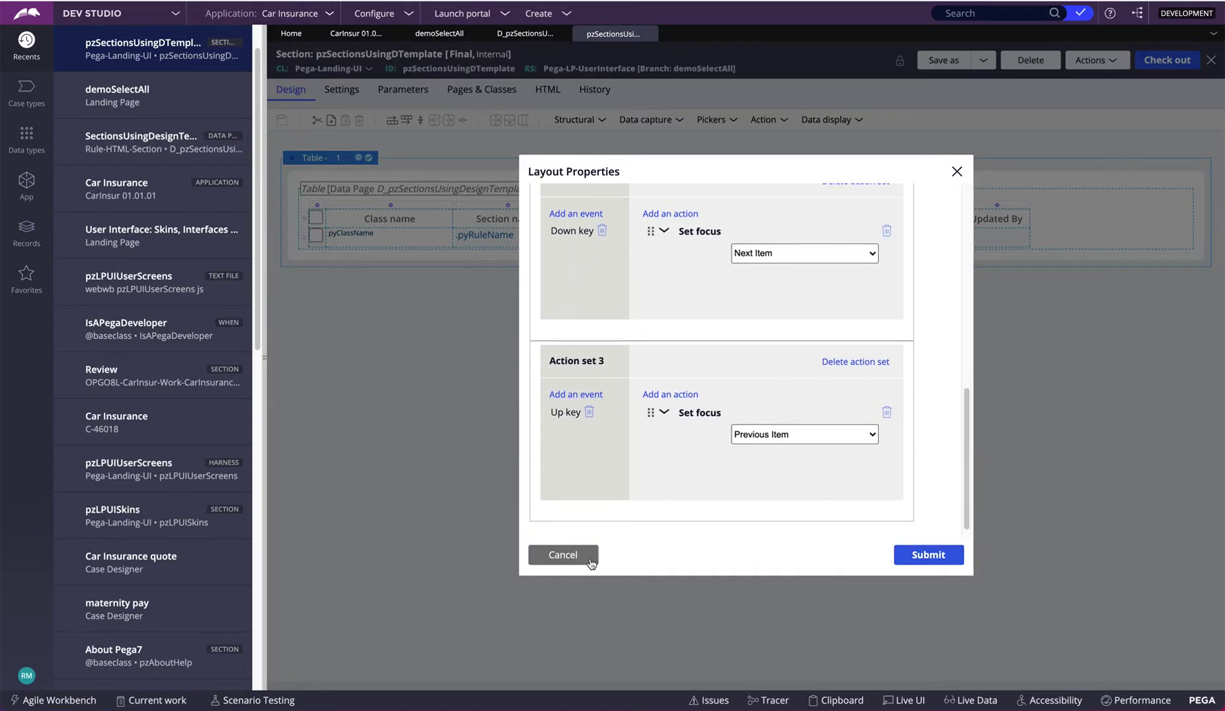
left_click(566, 557)
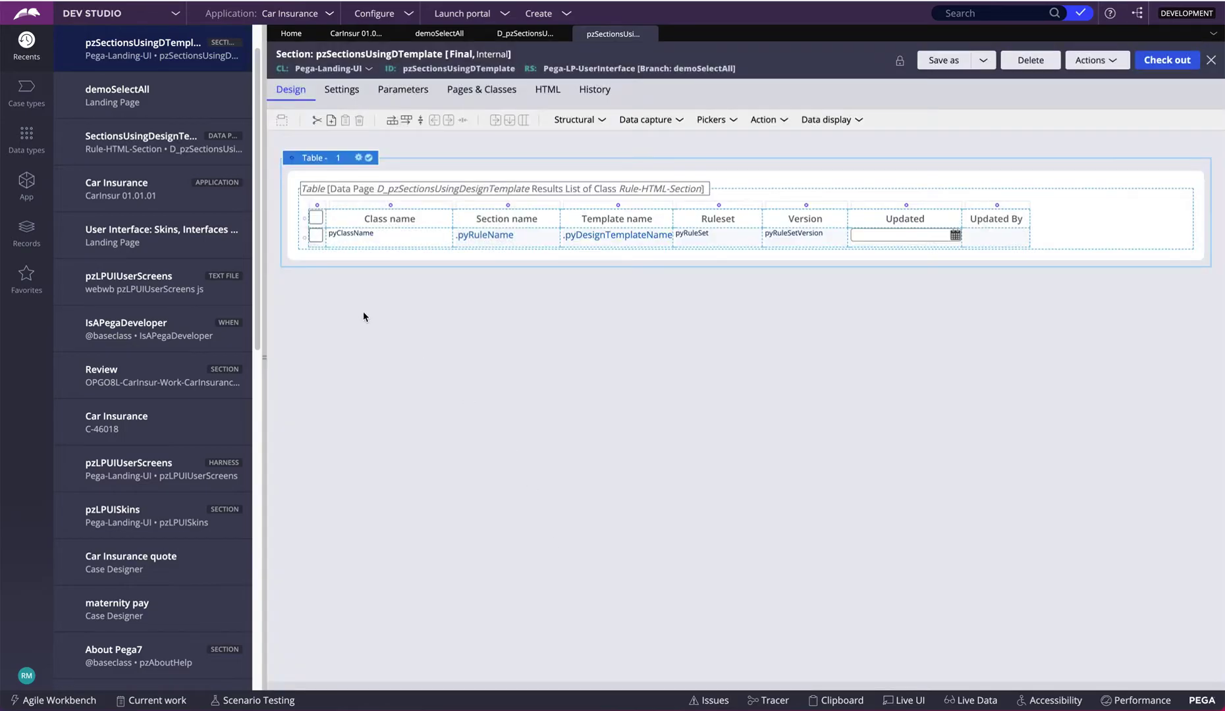
Inspect the property and action set of the row checkbox cell, and close its properties without saving
left_click(321, 237)
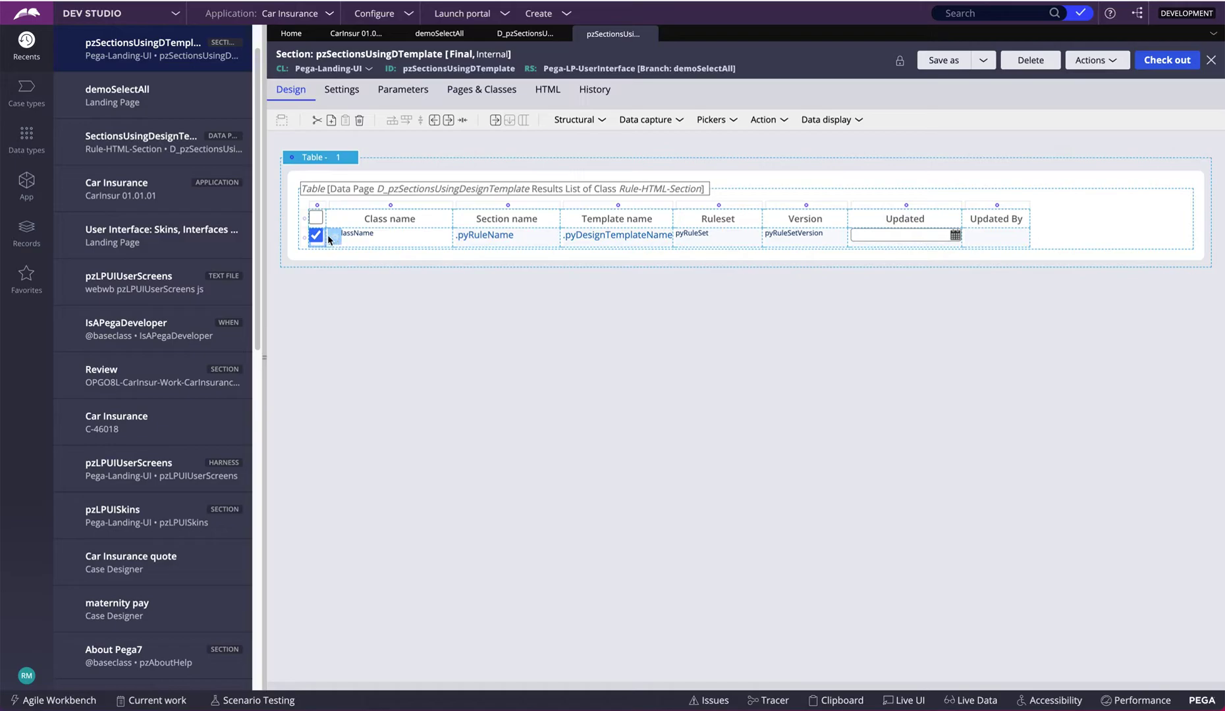
left_click(334, 239)
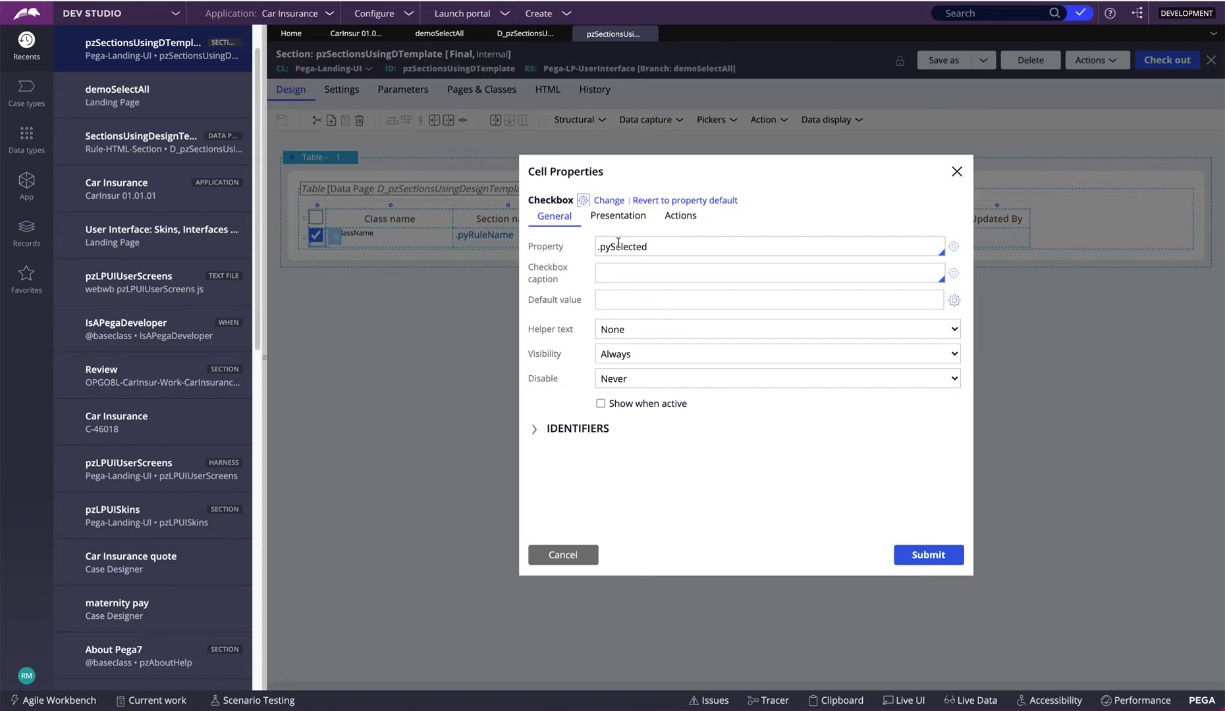
left_click(683, 219)
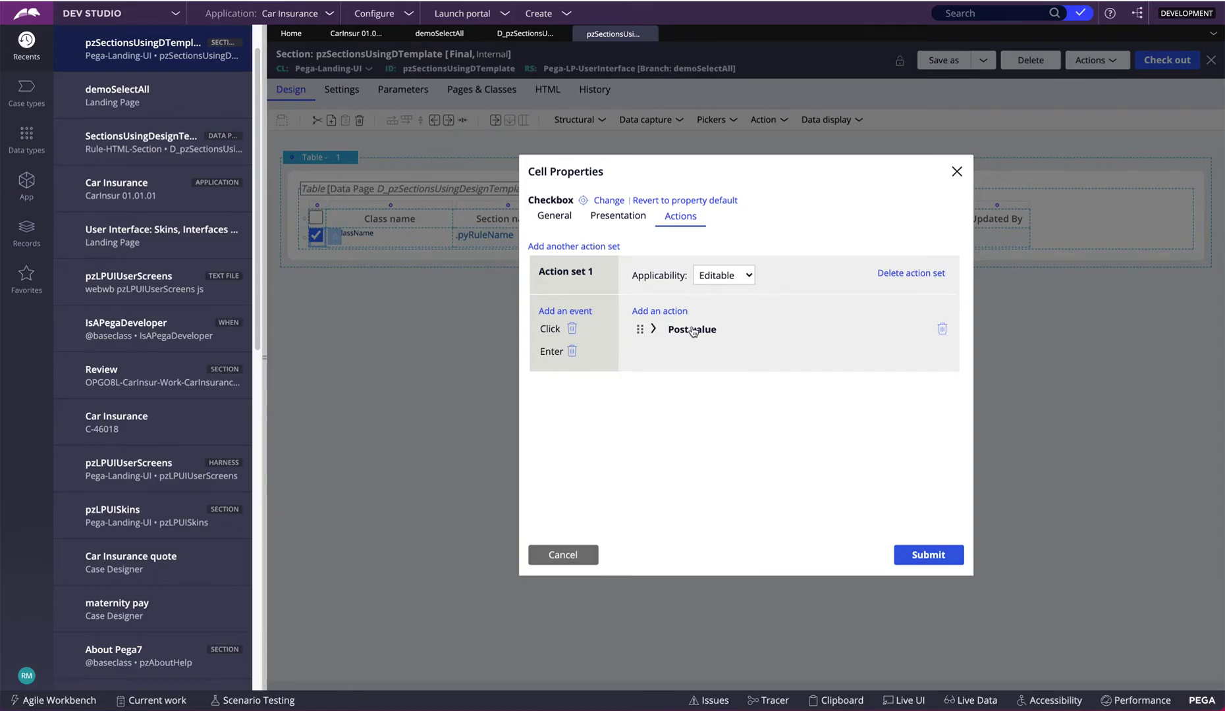
left_click(563, 554)
Inspect the header checkbox cell's Run Script action and its function name, and close the properties without saving
left_click(336, 220)
double_click(336, 221)
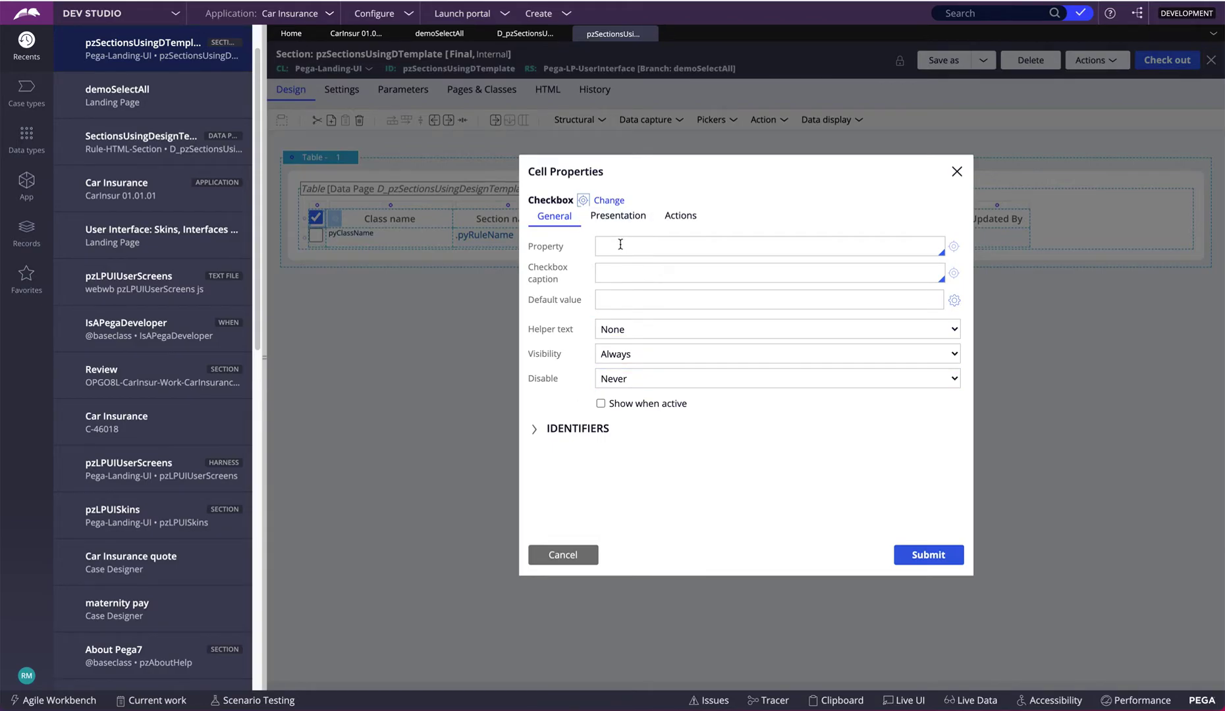
left_click(680, 222)
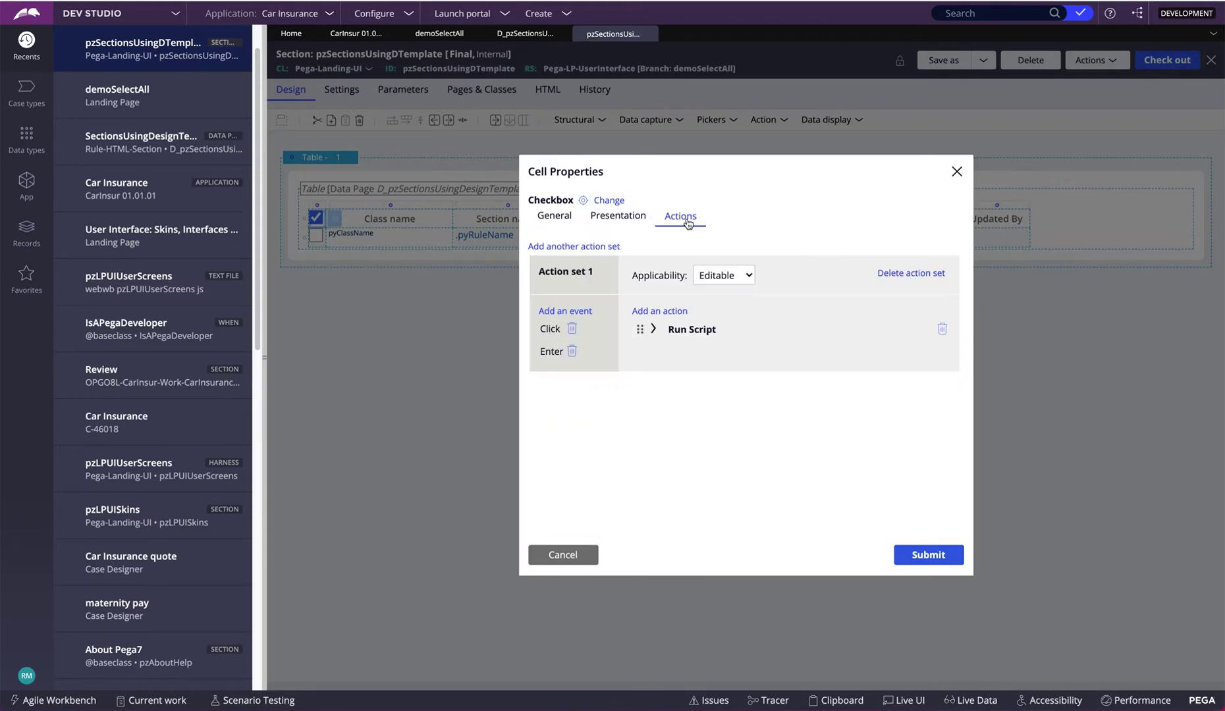
left_click(688, 329)
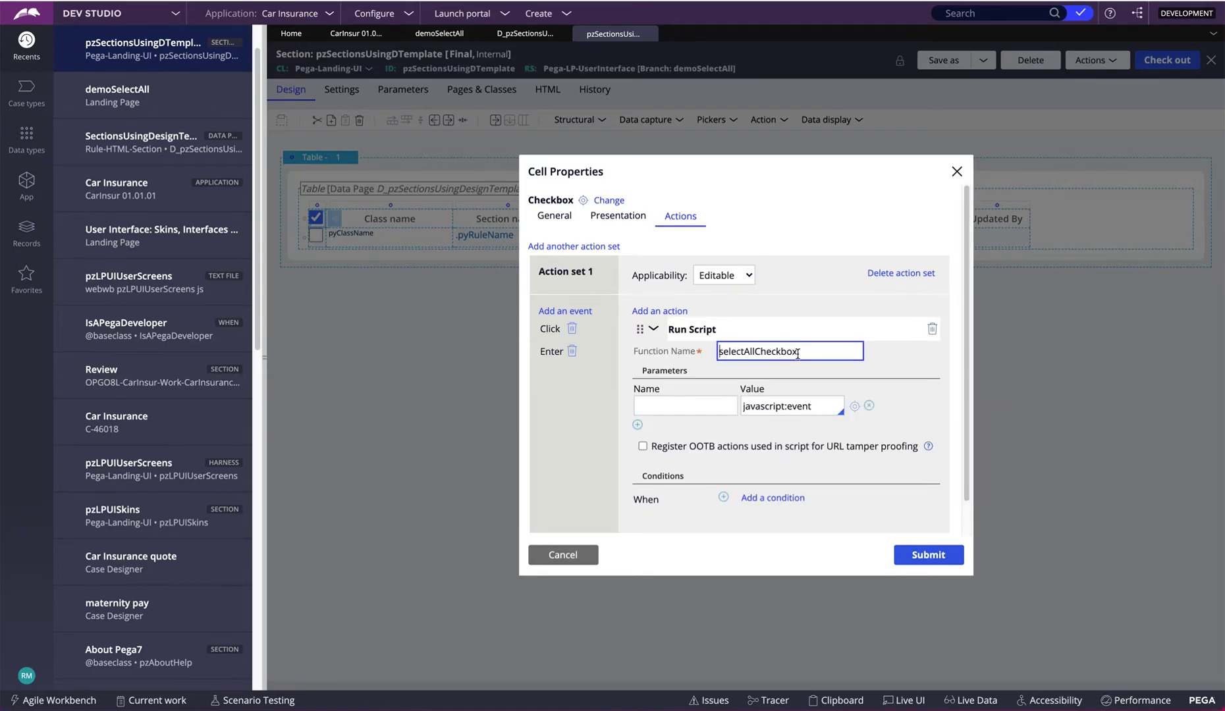
left_click(567, 559)
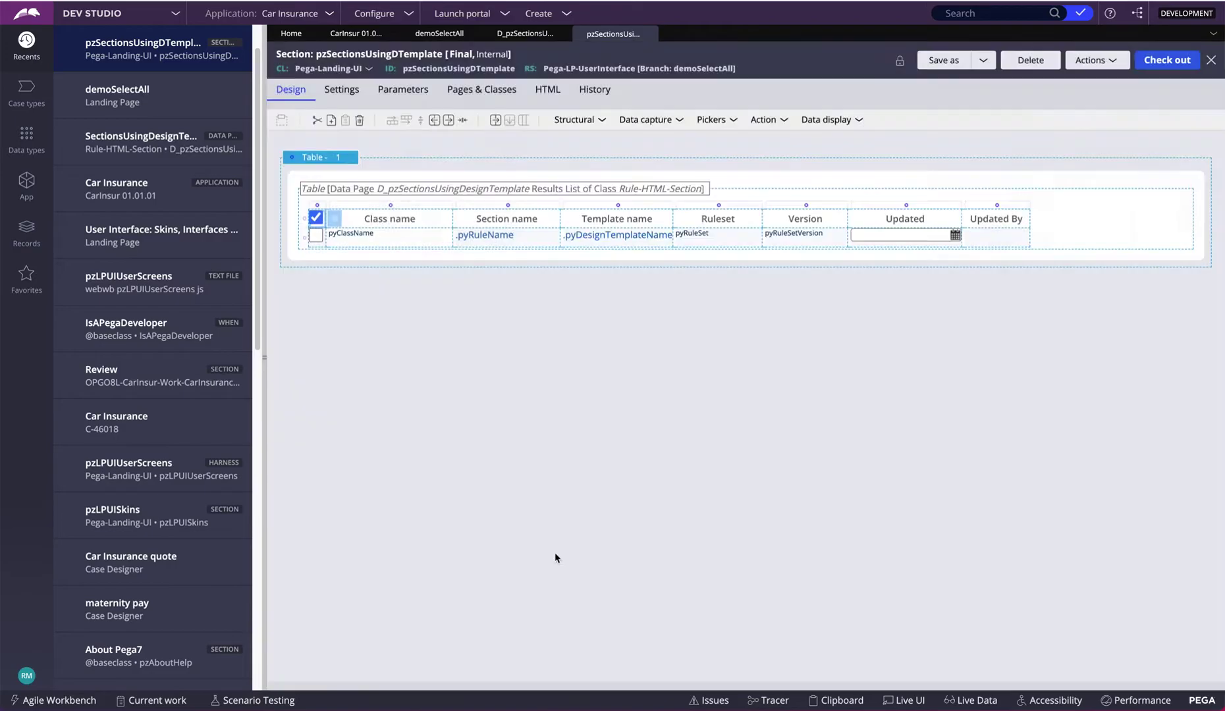
Open the templates list on the Skins, Interfaces & Templates landing page of the User Interface configuration
left_click(286, 15)
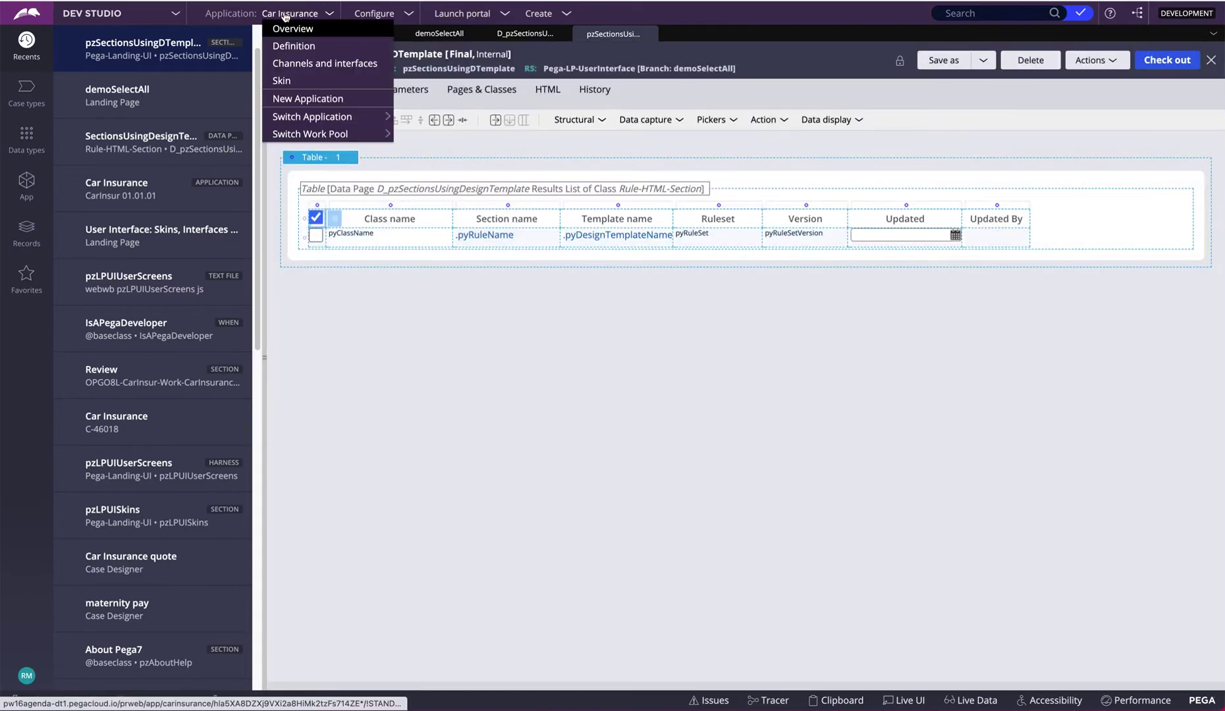
left_click(387, 15)
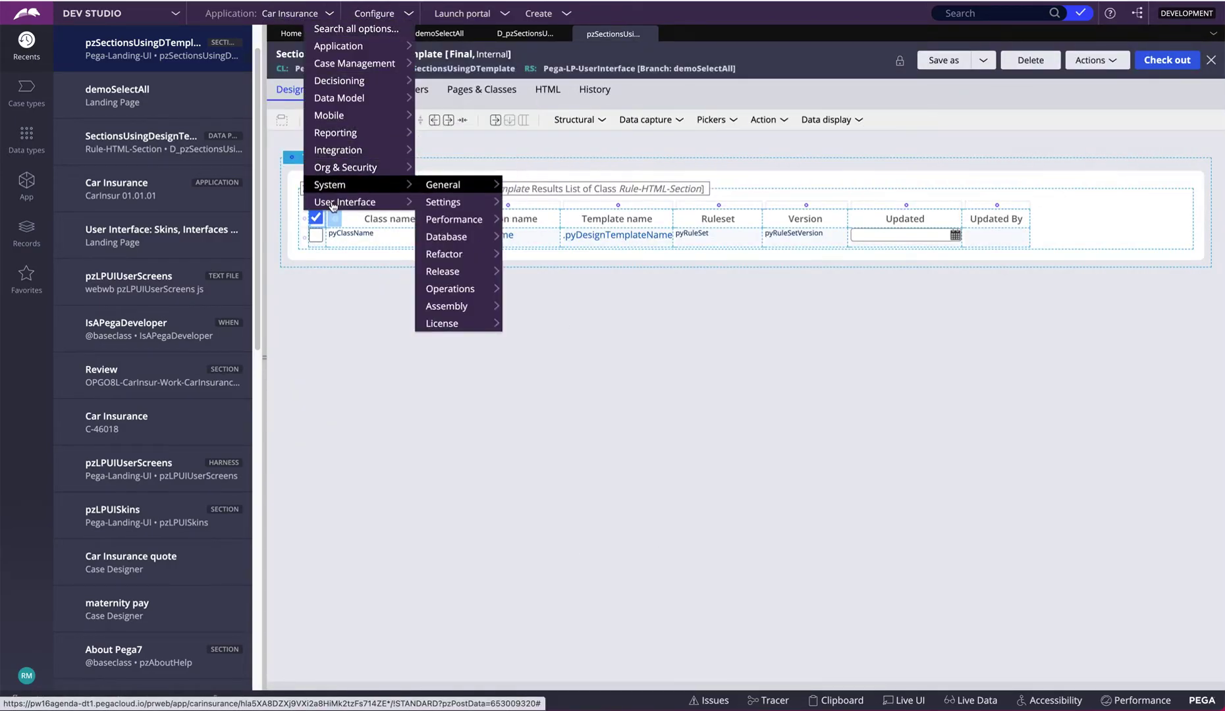
mouse_move(369, 202)
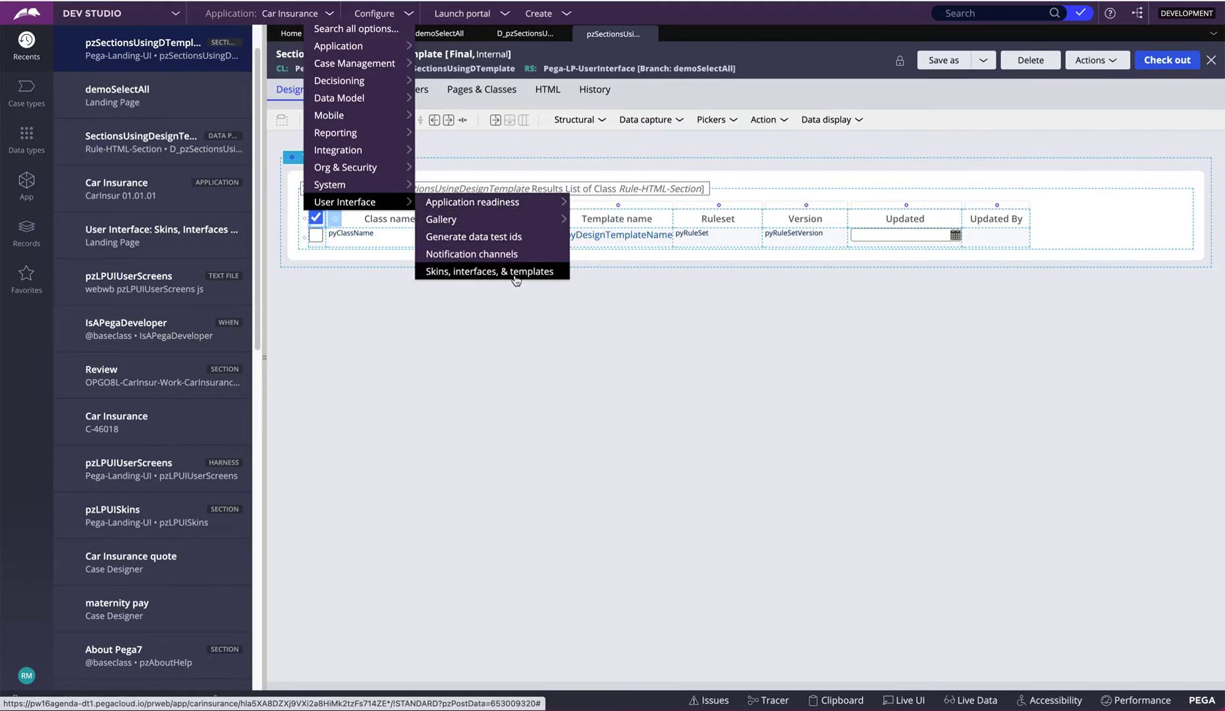
left_click(534, 275)
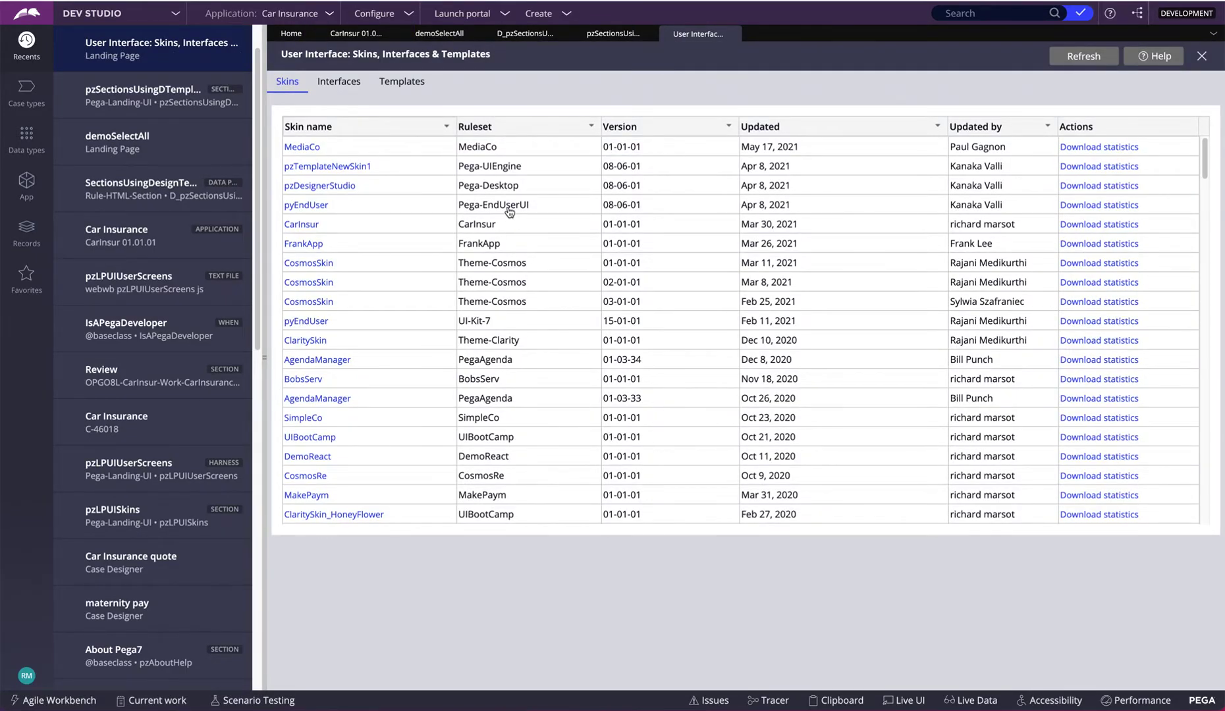
left_click(415, 88)
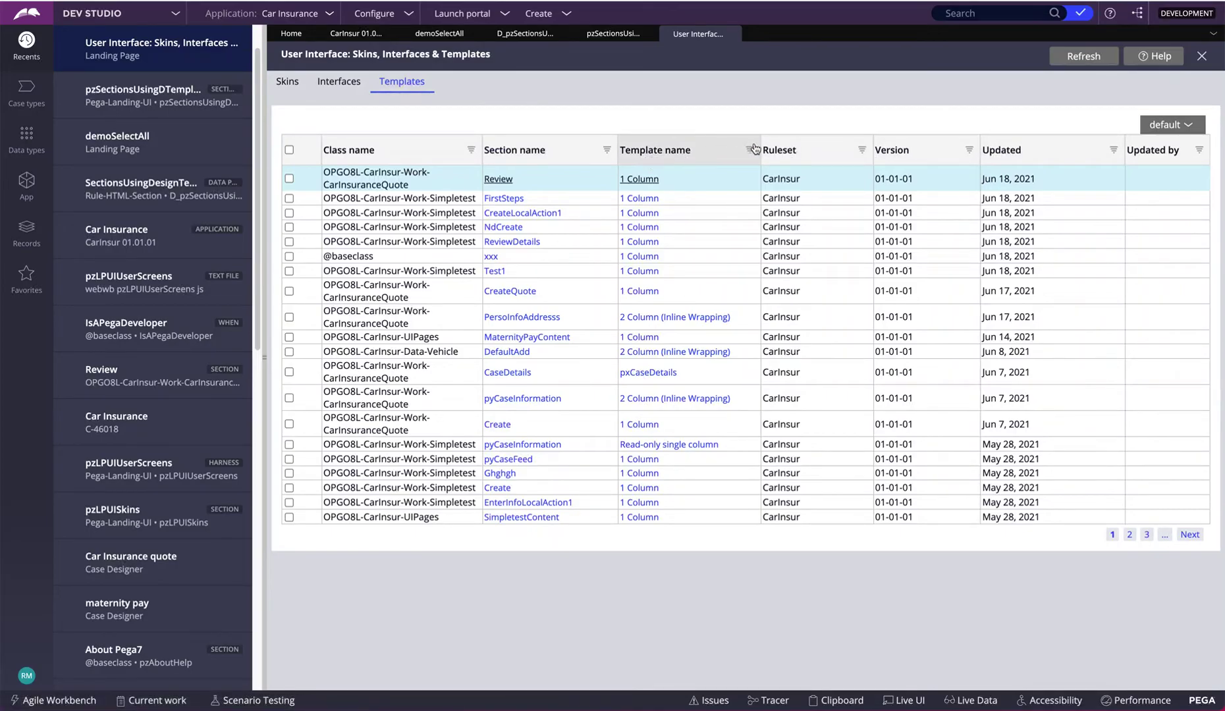
Test the select-all checkbox by repeatedly selecting and clearing all rows on the first page of the templates list
left_click(289, 150)
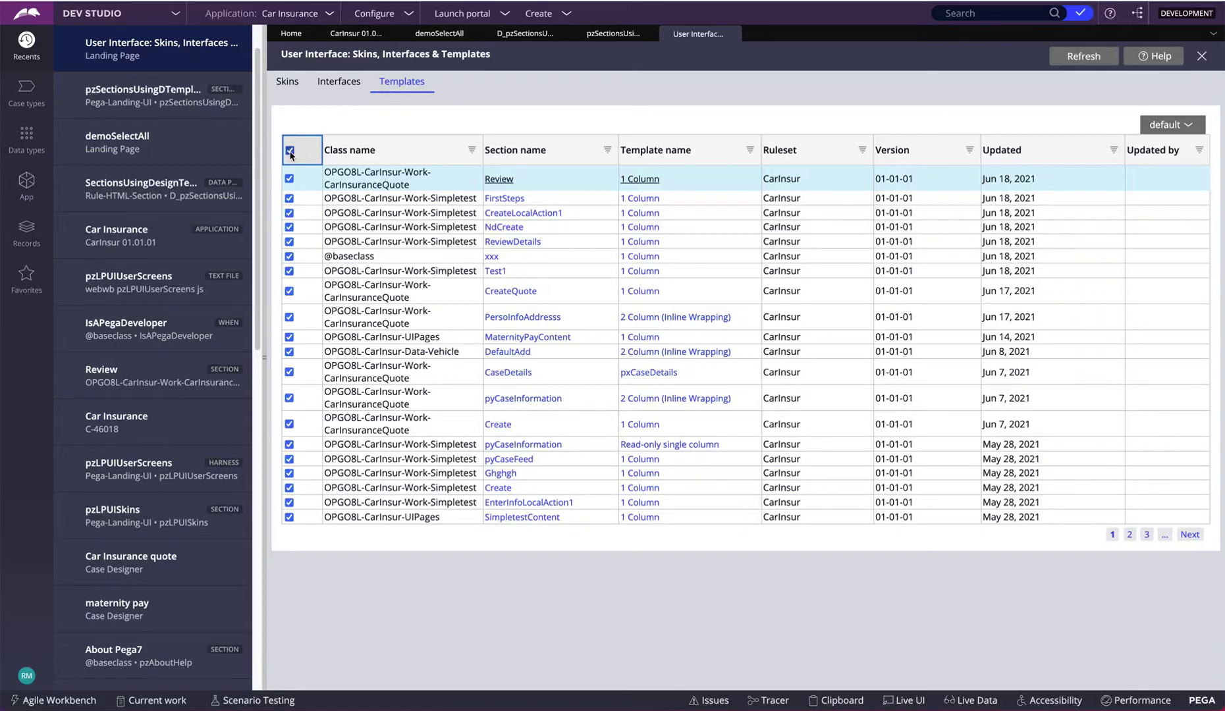
left_click(290, 151)
left_click(289, 151)
left_click(290, 151)
left_click(290, 151)
left_click(290, 151)
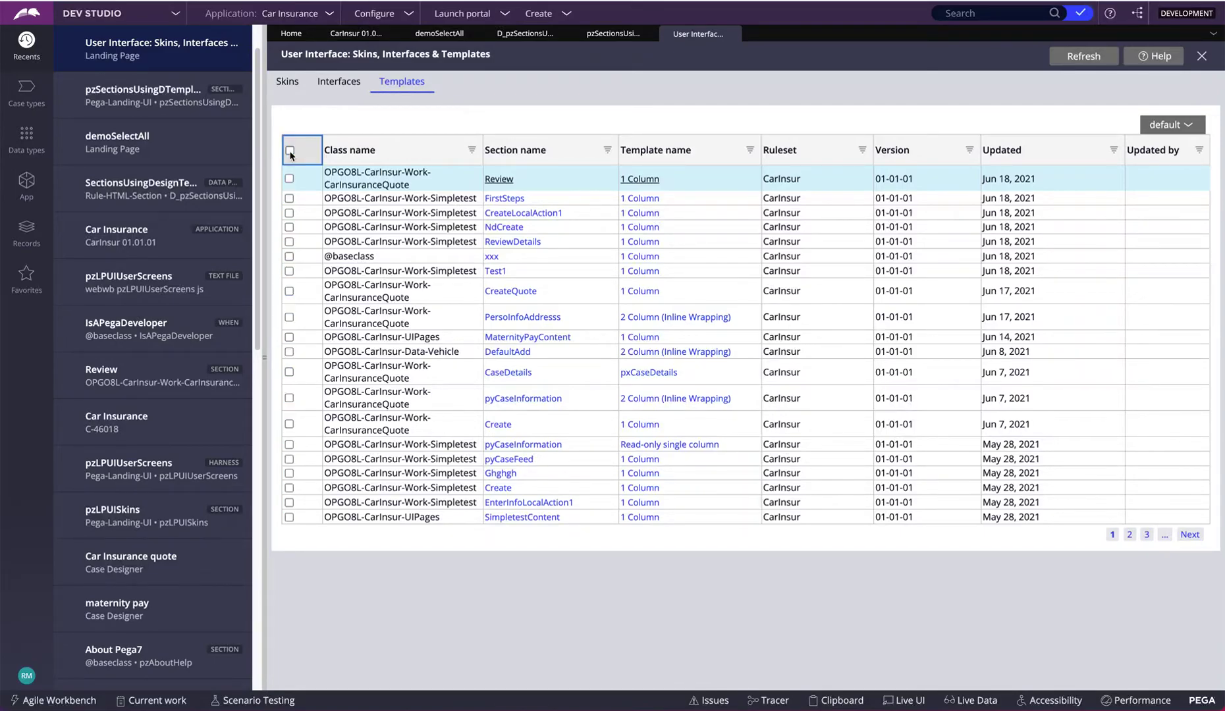
Select the CreateLocalAction1, NdCreate and ReviewDetails rows on page 1 of the templates list
left_click(289, 213)
left_click(290, 226)
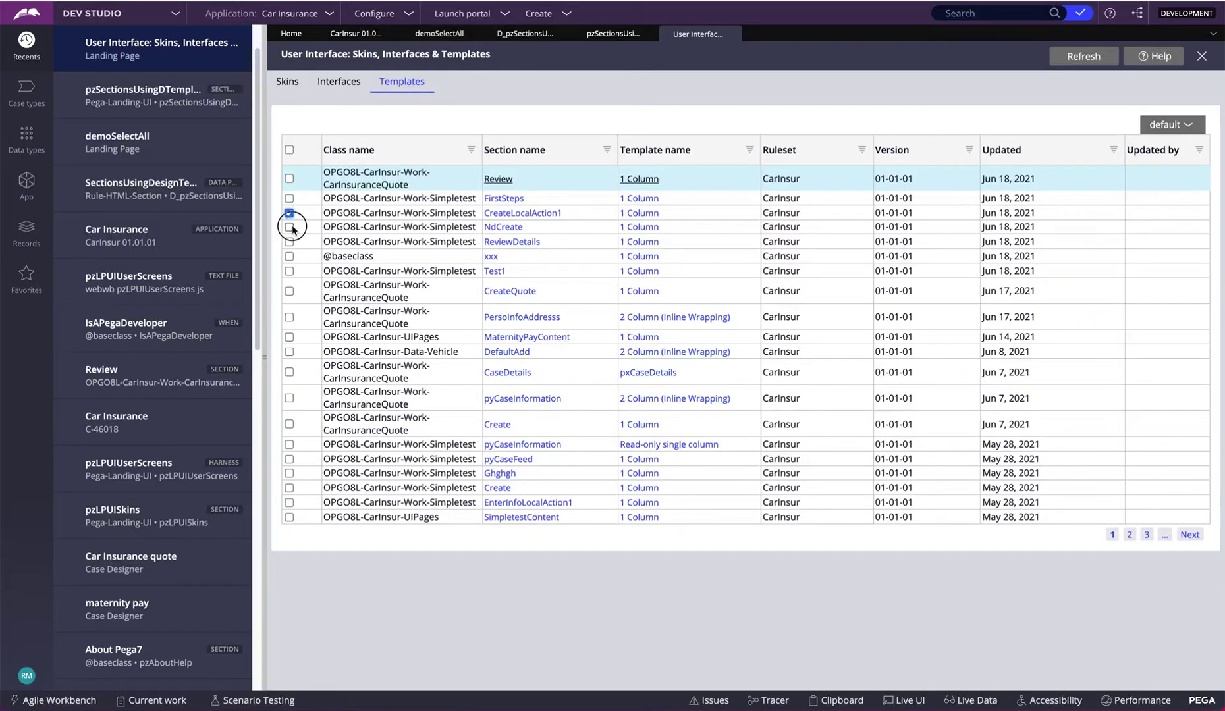
left_click(289, 242)
Select the pyCaseFeed and FinalReview rows on page 2 of the templates list
left_click(1130, 534)
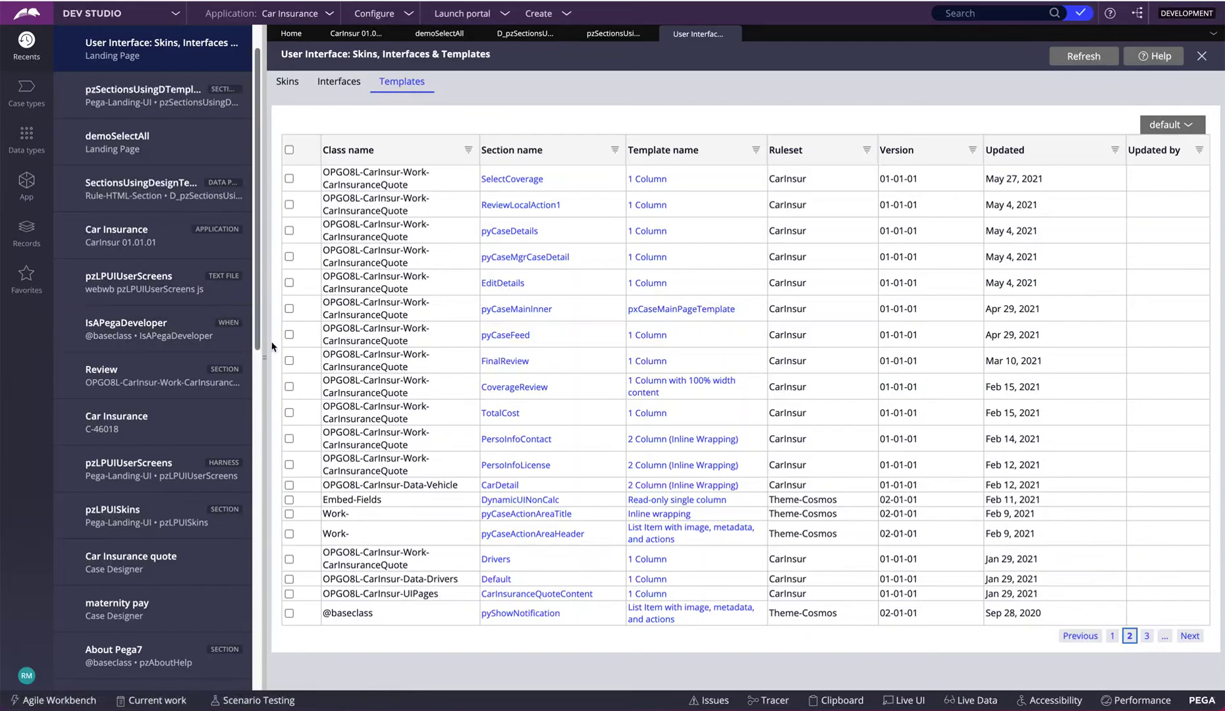
left_click(289, 335)
left_click(294, 362)
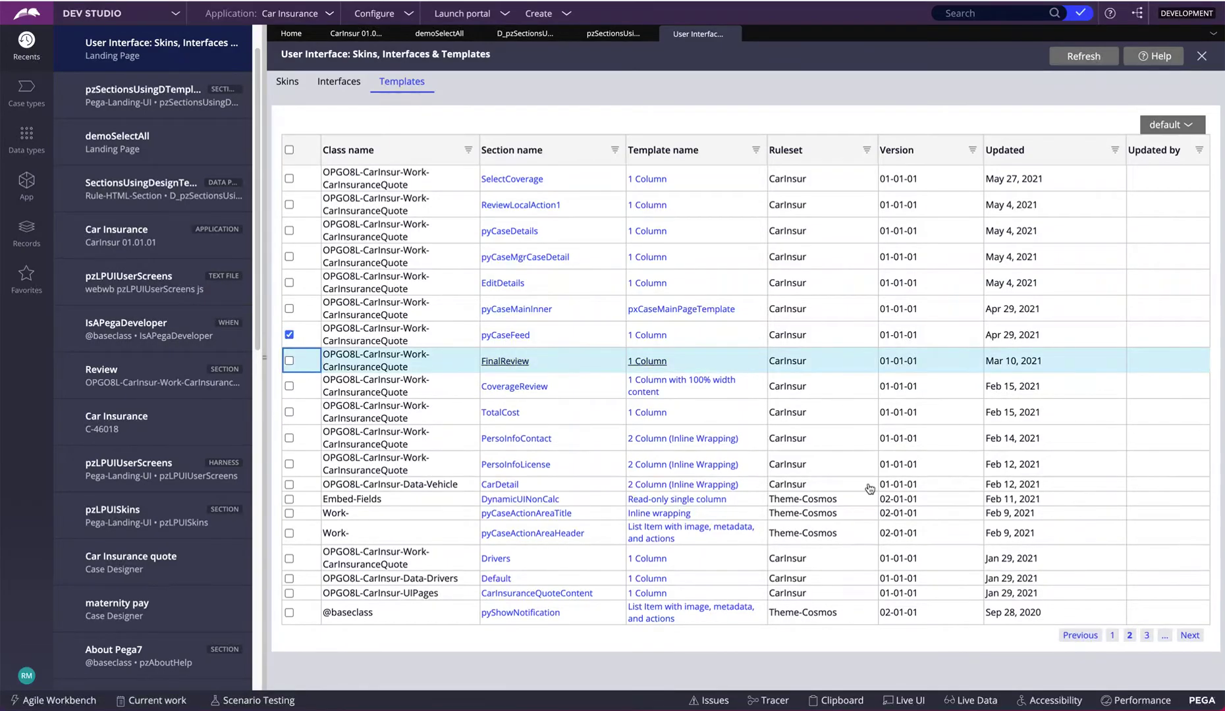
left_click(289, 361)
Revisit pages 1 and 2 of the templates list to check the row selections, and go to page 3
left_click(1112, 636)
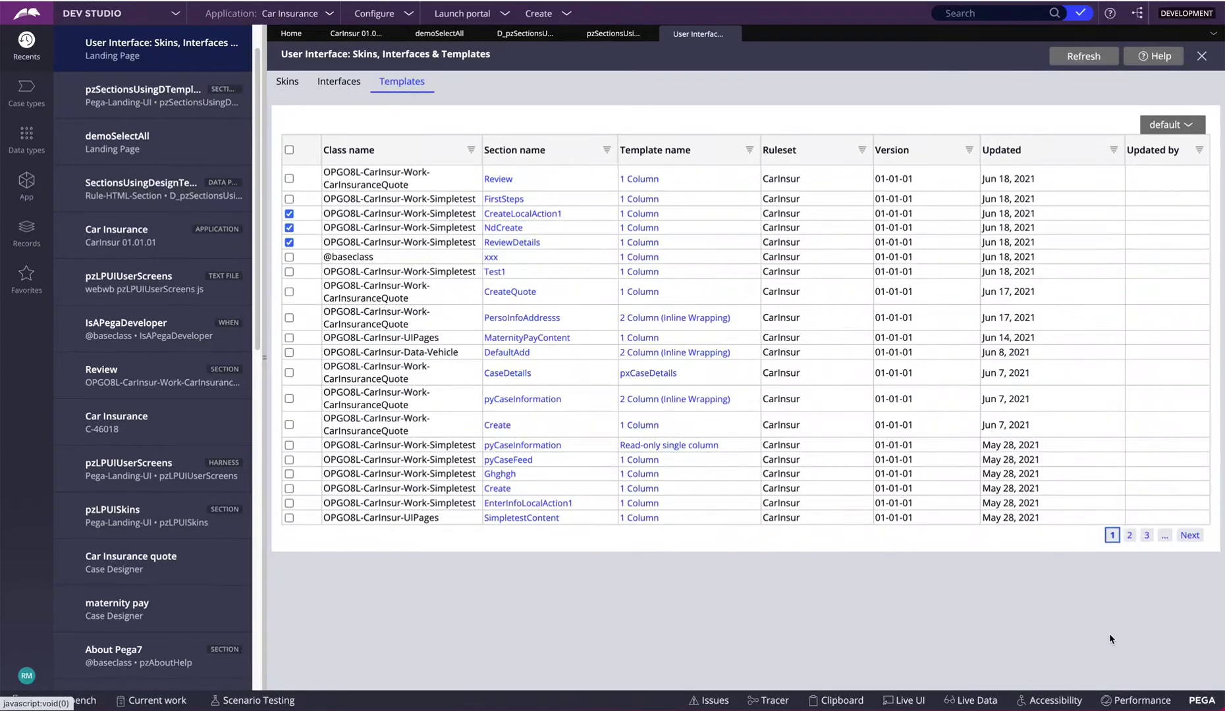
left_click(1129, 535)
left_click(1145, 636)
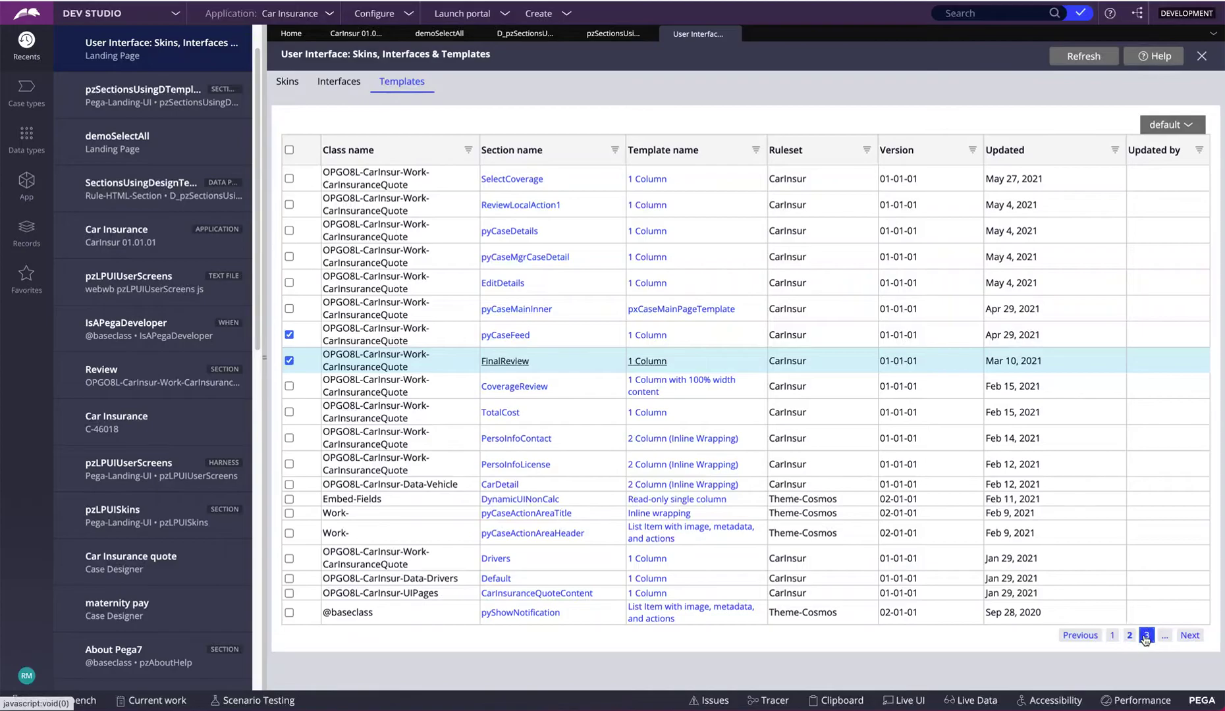
Select all rows on page 3 of the templates list, view page 4, and go back through the pages to page 1
left_click(289, 151)
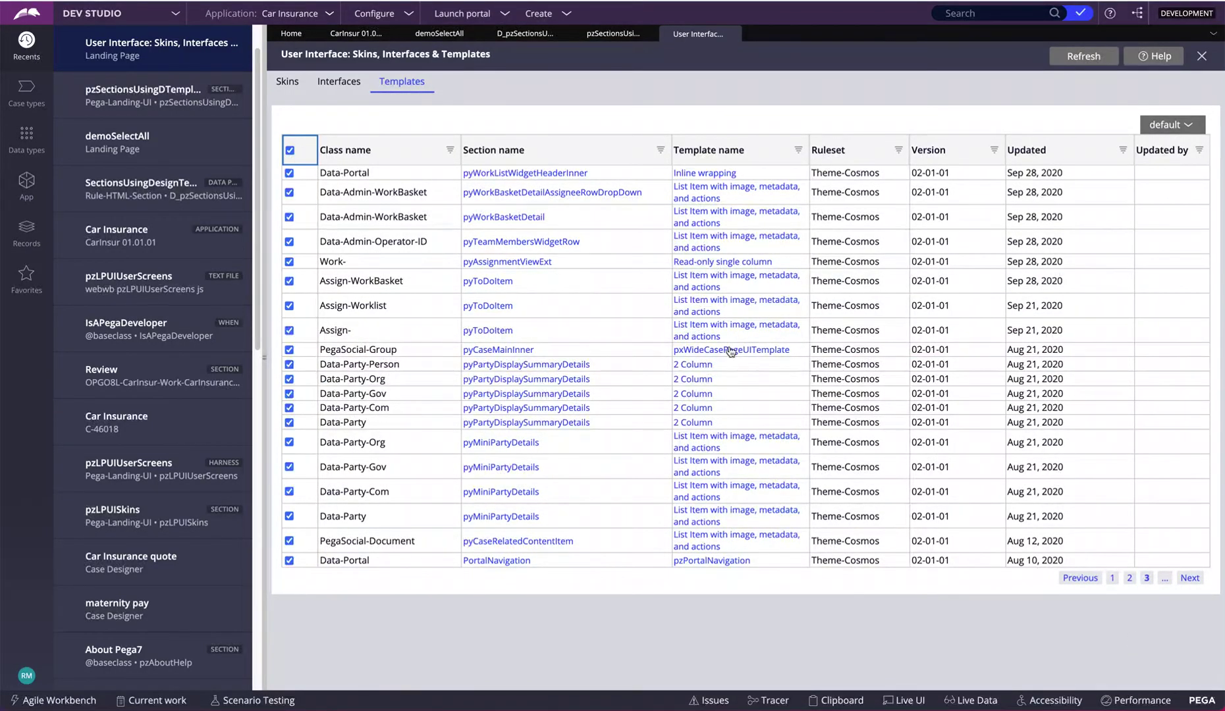
left_click(1164, 578)
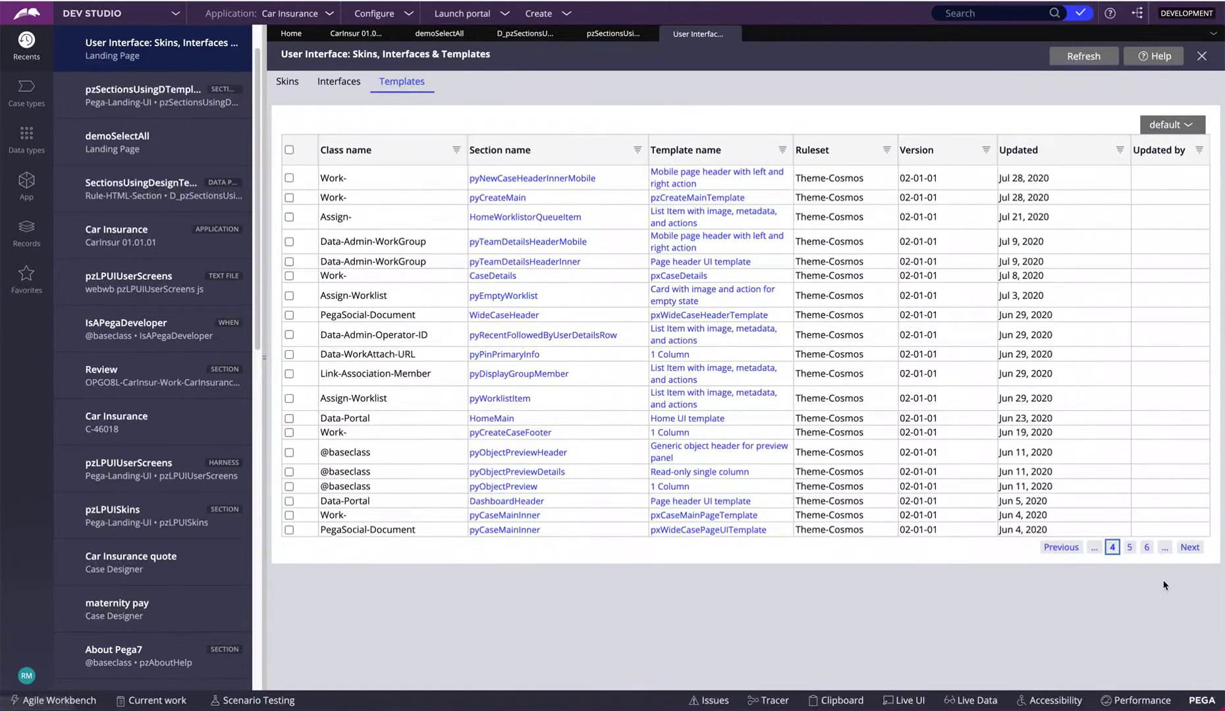
left_click(1054, 546)
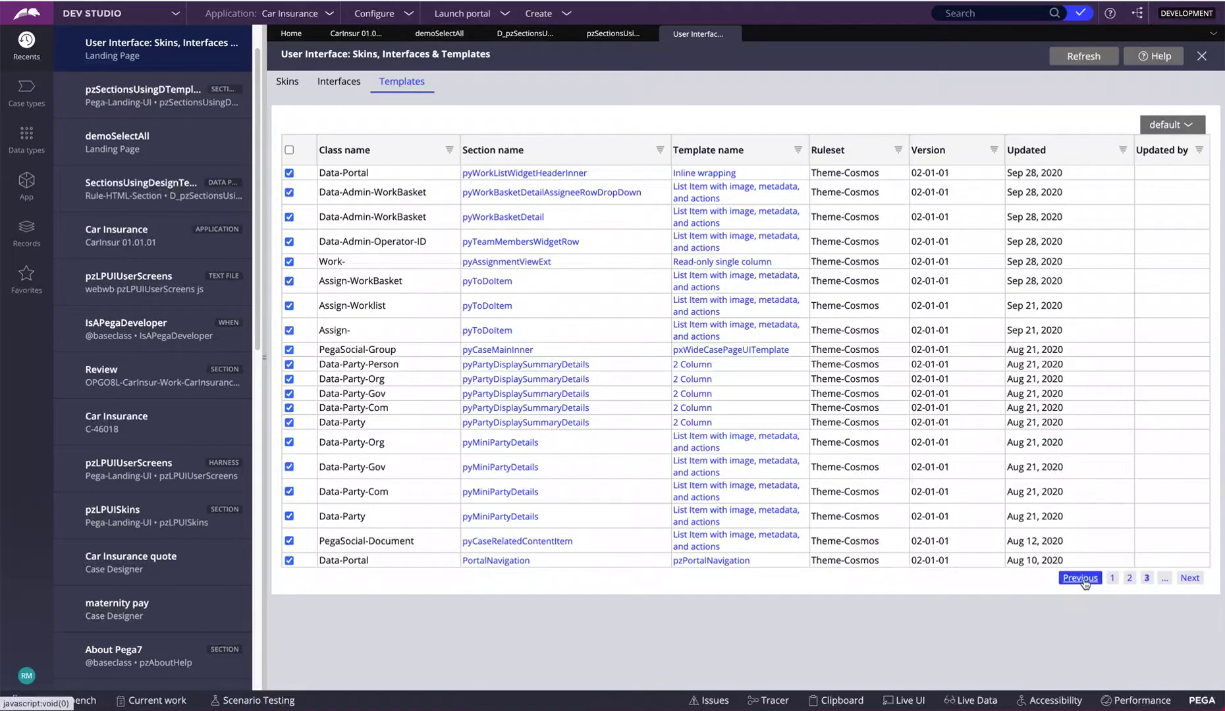
left_click(1081, 636)
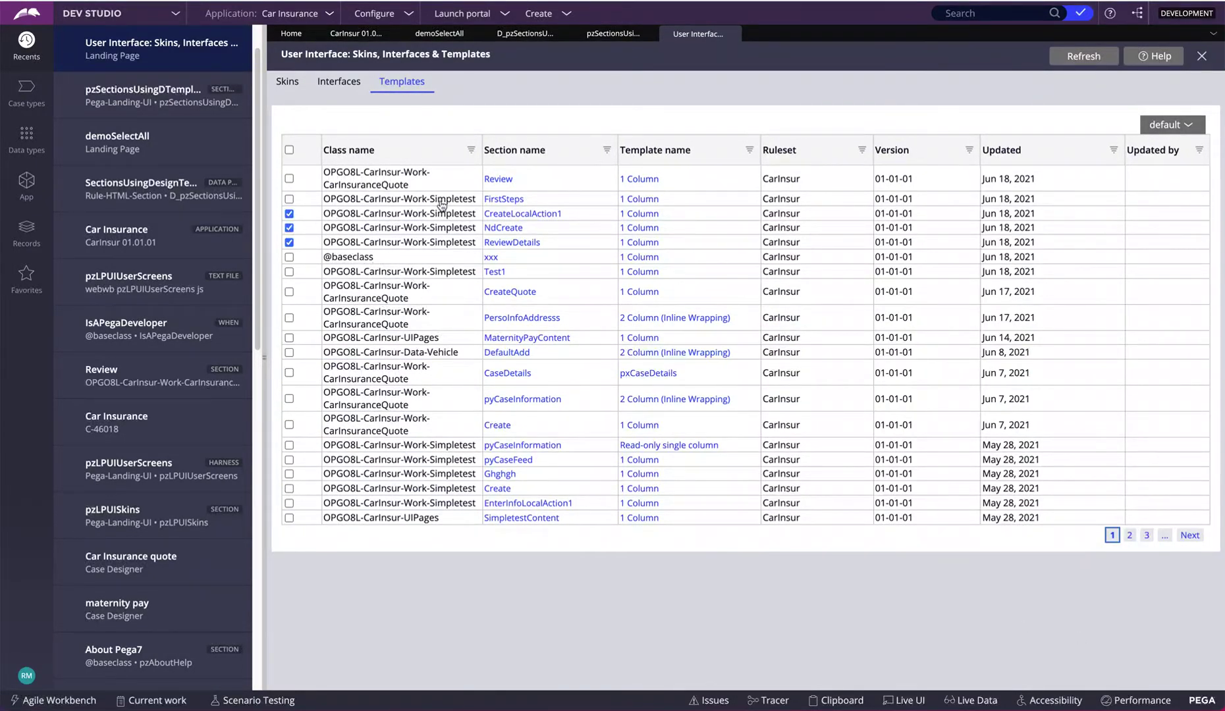
Select and clear all rows on page 1 twice with the select-all checkbox, leaving every row unselected
left_click(289, 151)
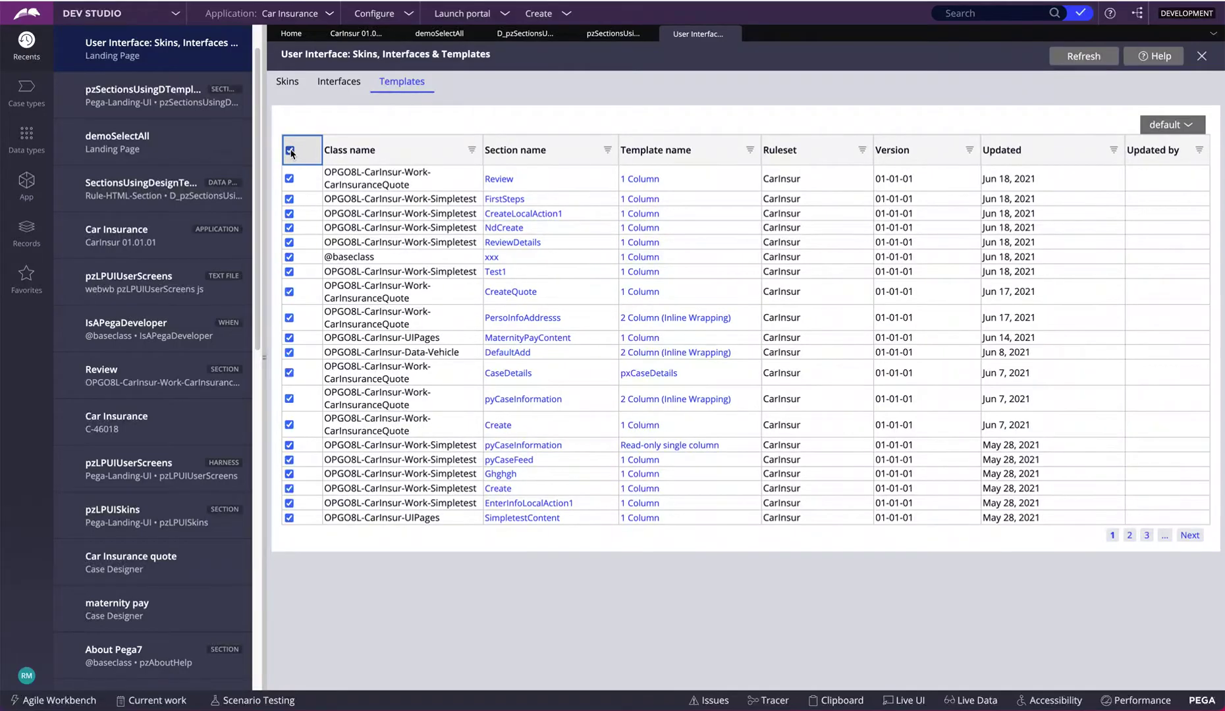
left_click(290, 150)
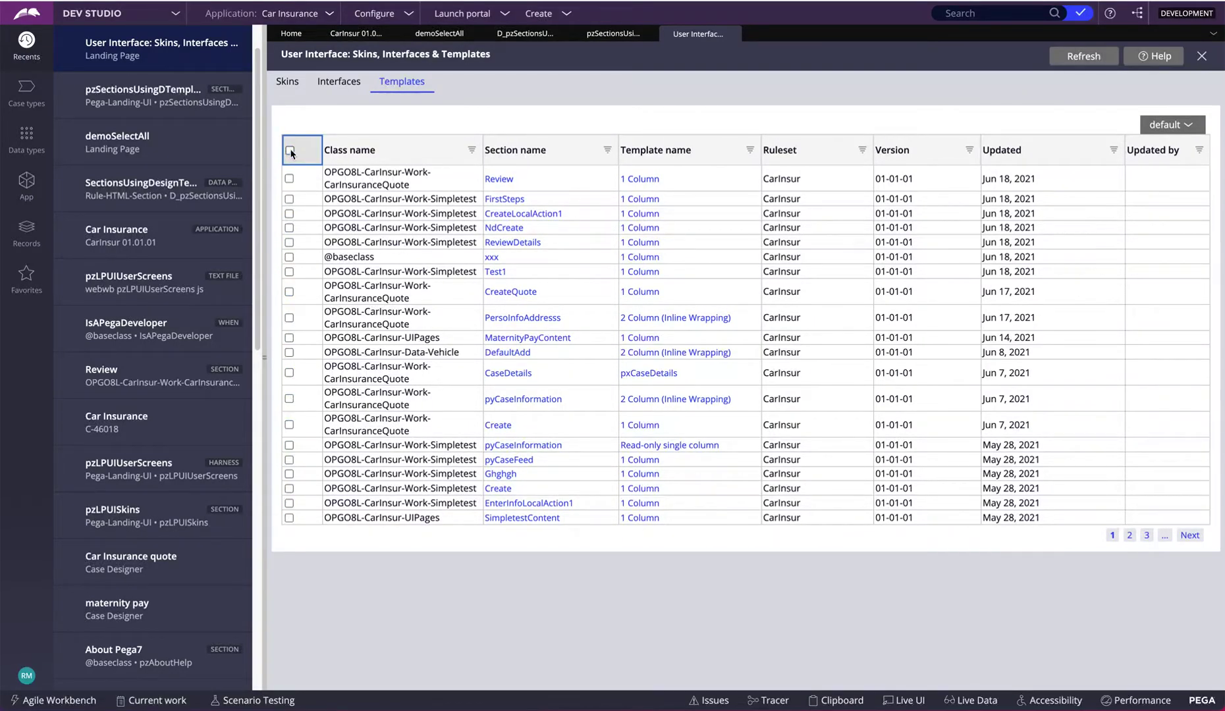
left_click(290, 151)
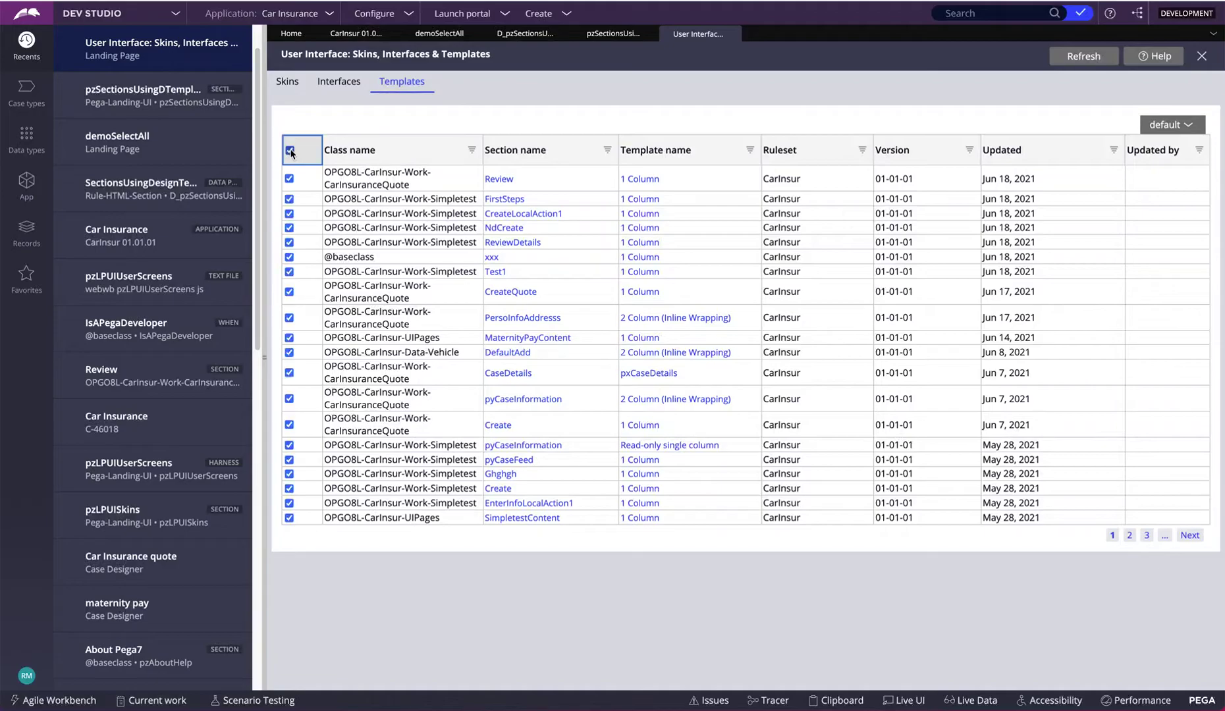
left_click(290, 150)
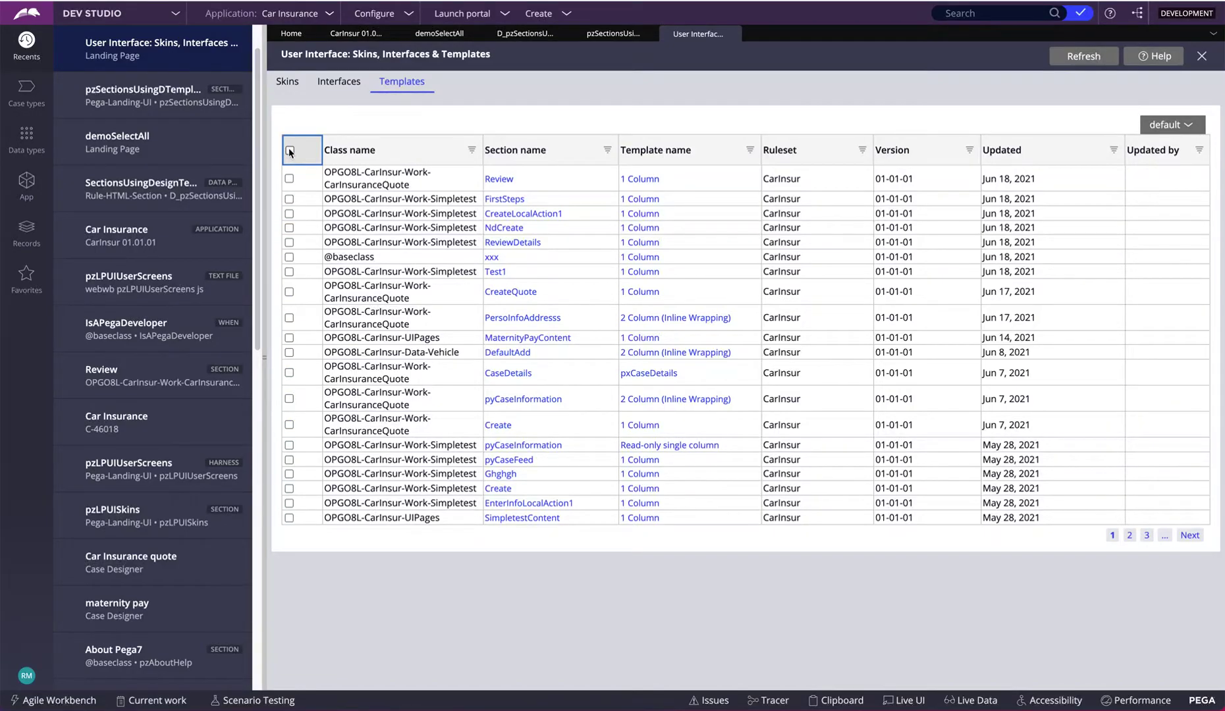
Check the row selections on page 2, return to page 1, and test select-all there once more
left_click(1129, 535)
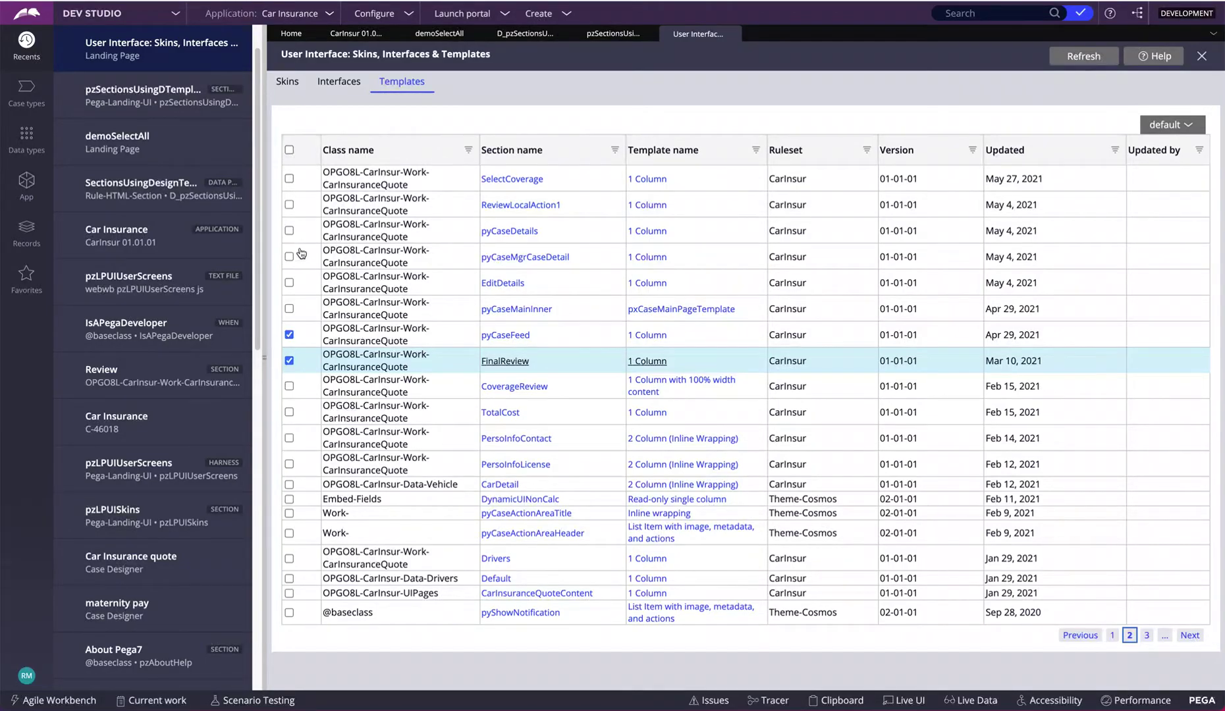
left_click(1112, 636)
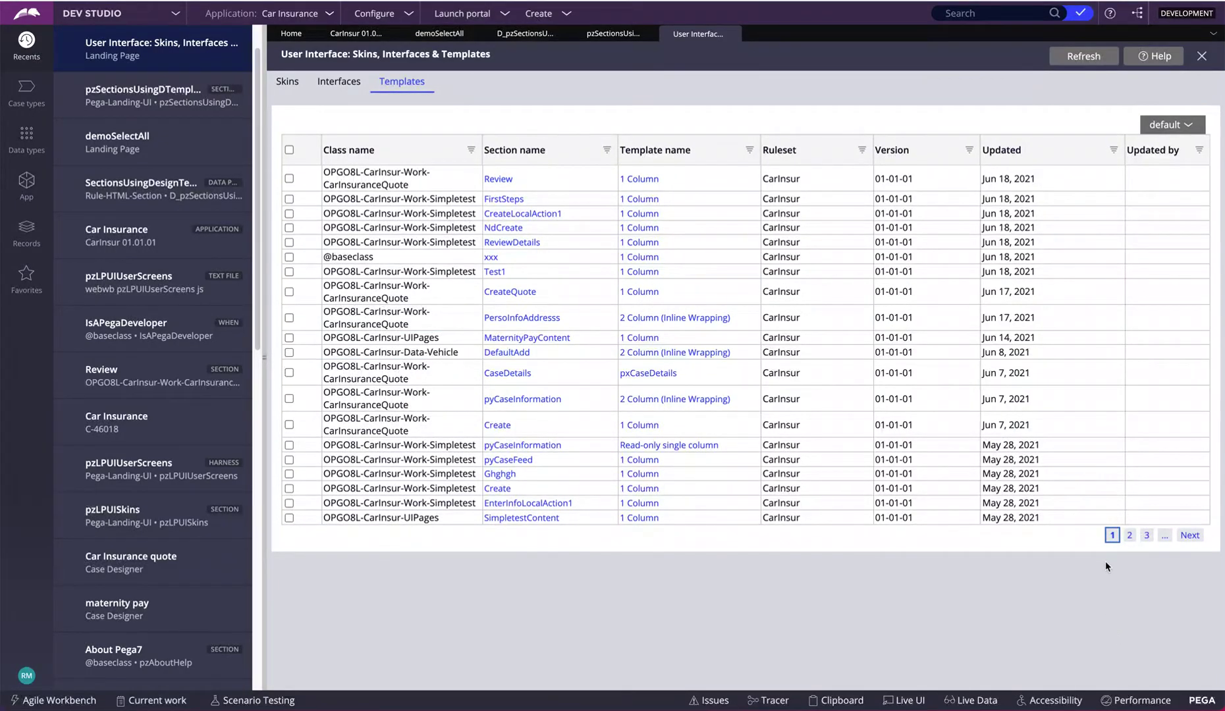
left_click(290, 151)
left_click(290, 151)
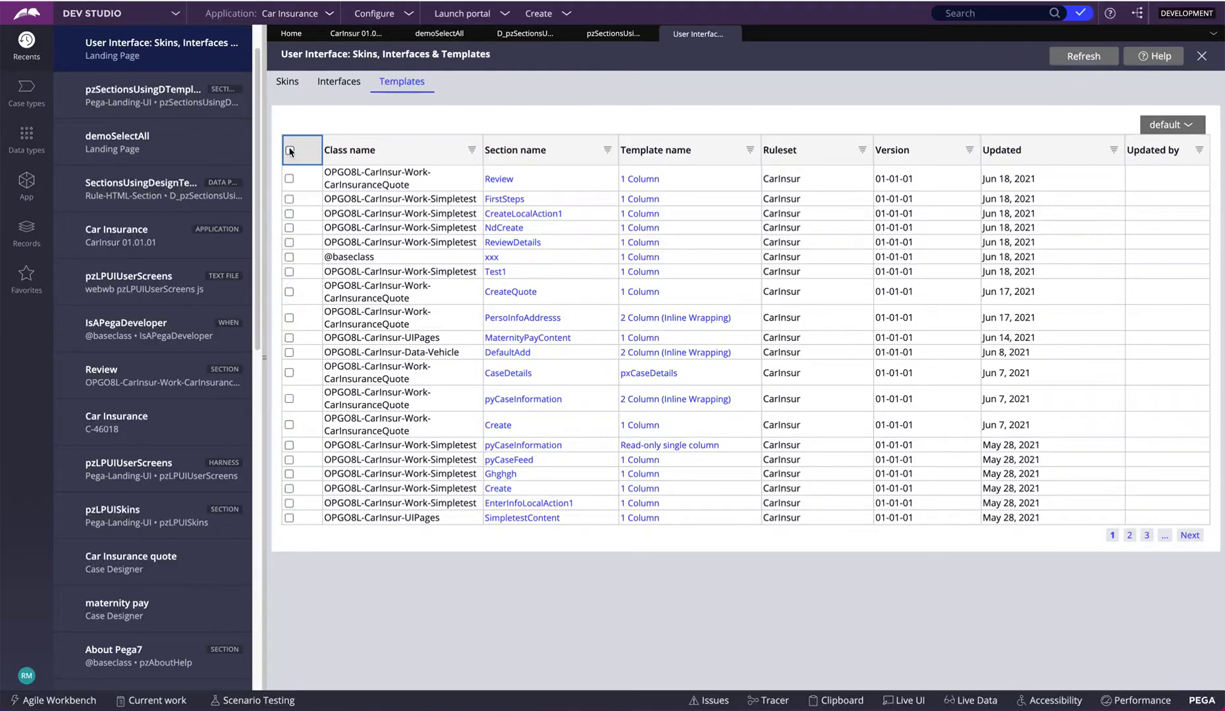
Select ReviewDetails and xxx, plus the row ranges CreateQuote to pyCaseInformation and Ghghgh to SimpletestContent on page 1
left_click(289, 257)
left_click(289, 243)
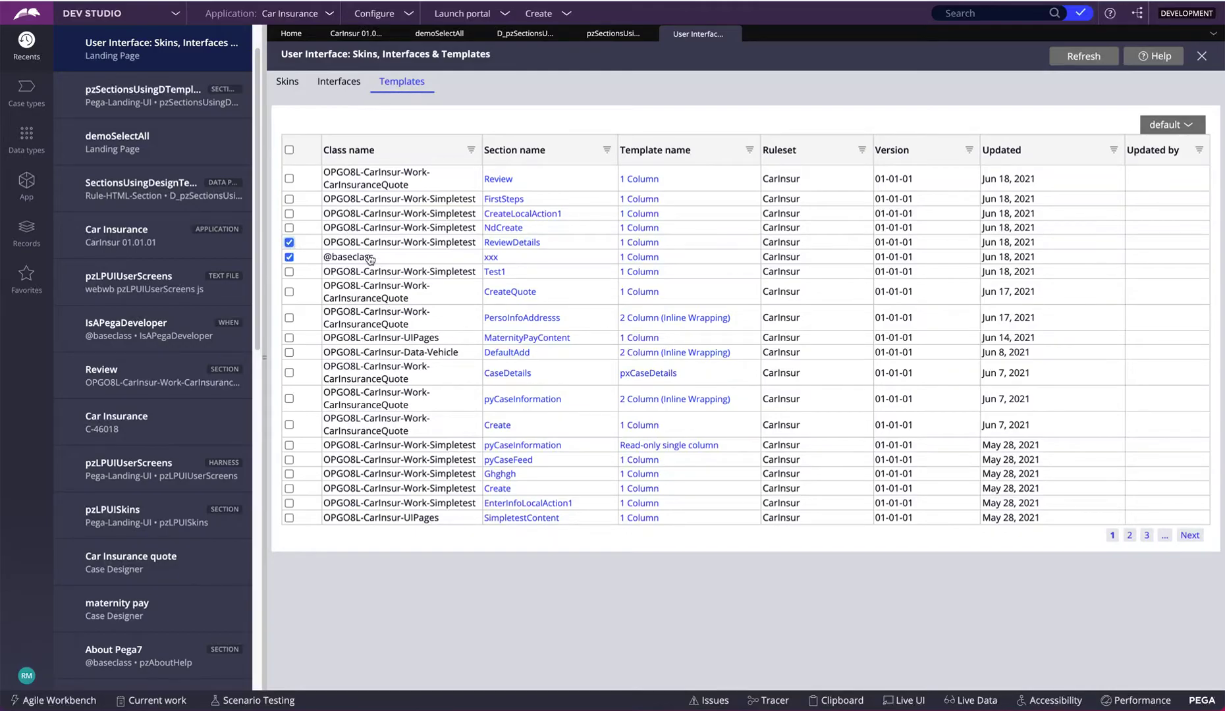
left_click(366, 291)
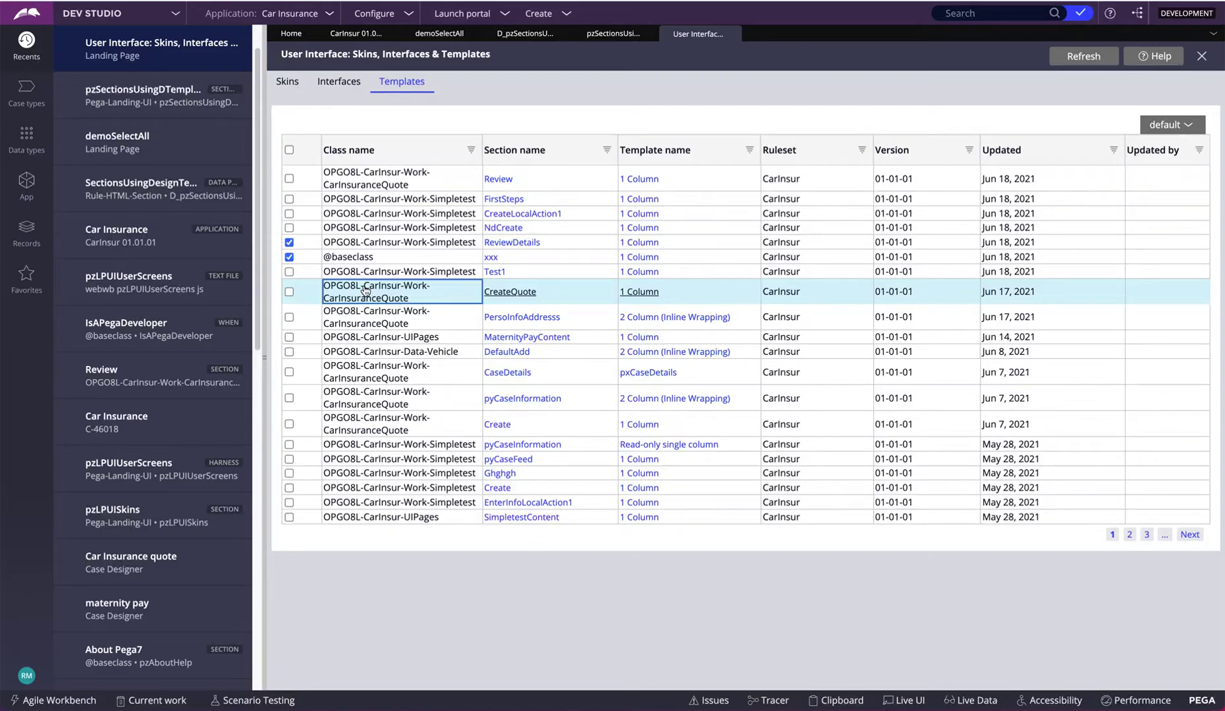
left_click(365, 398, "shift")
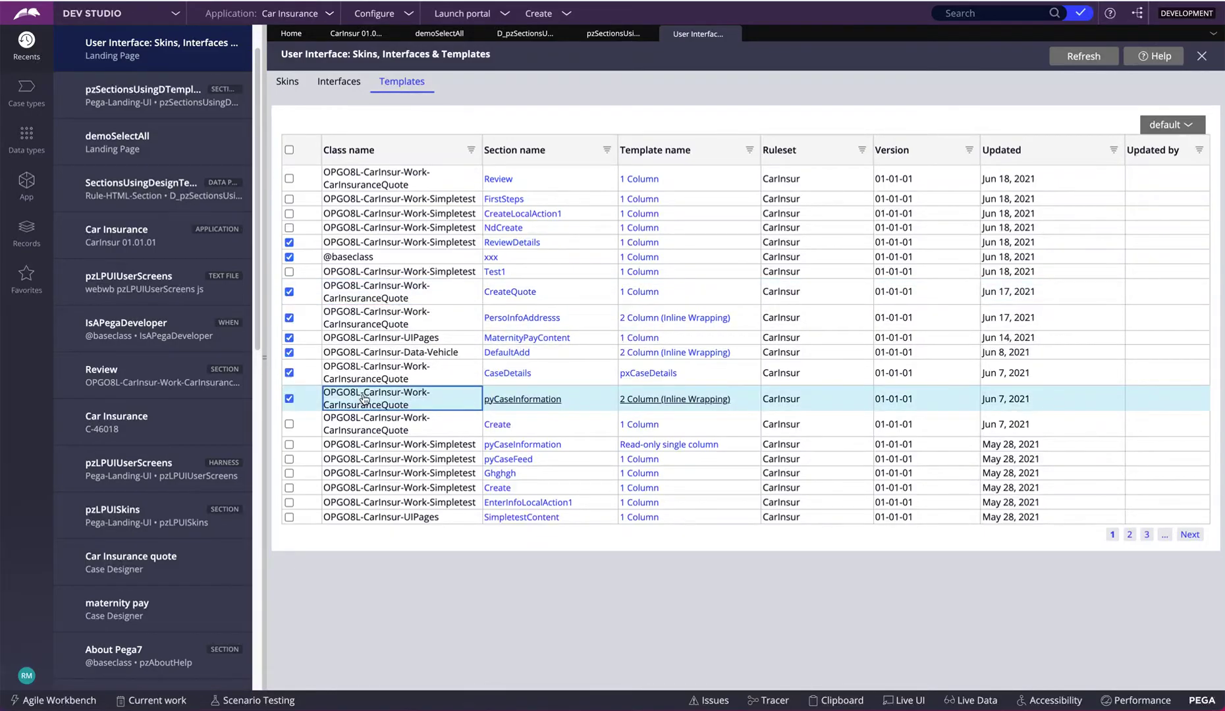
left_click(367, 519)
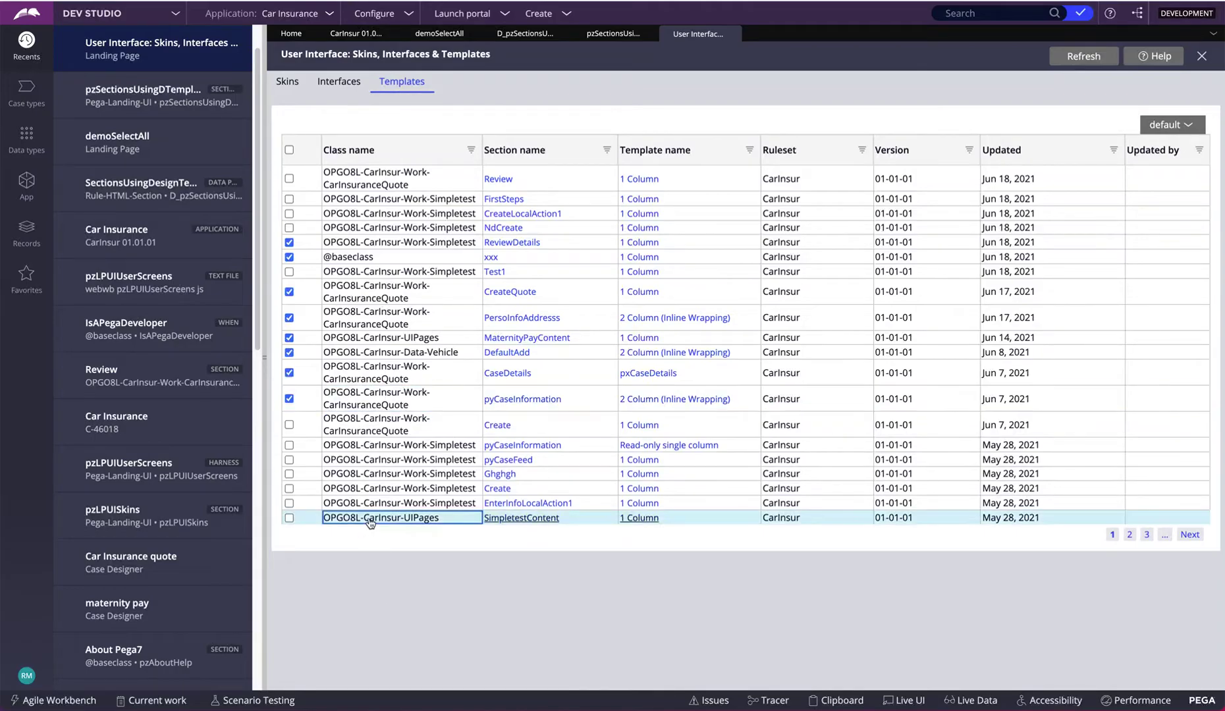
left_click(367, 479, "shift")
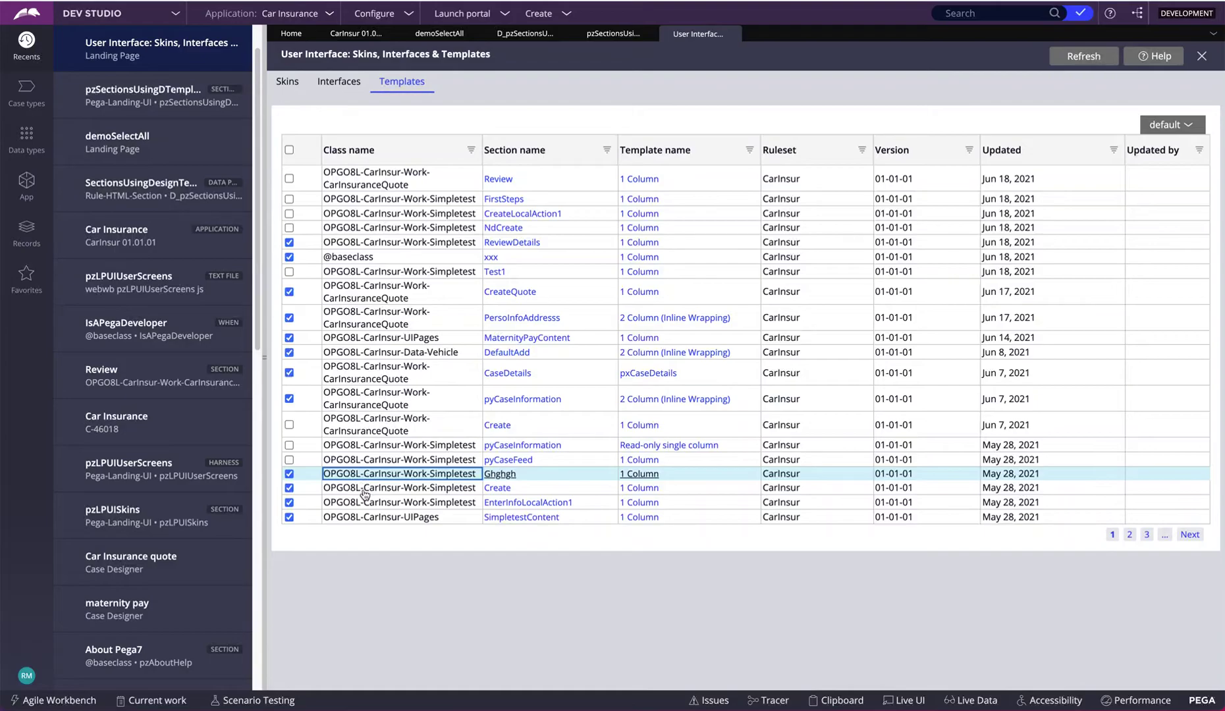
Clear all selections on page 1 and select the row ranges NdCreate to Test1 and 2 Column (Inline Wrapping) pyCaseInformation to Ghghgh
left_click(289, 150)
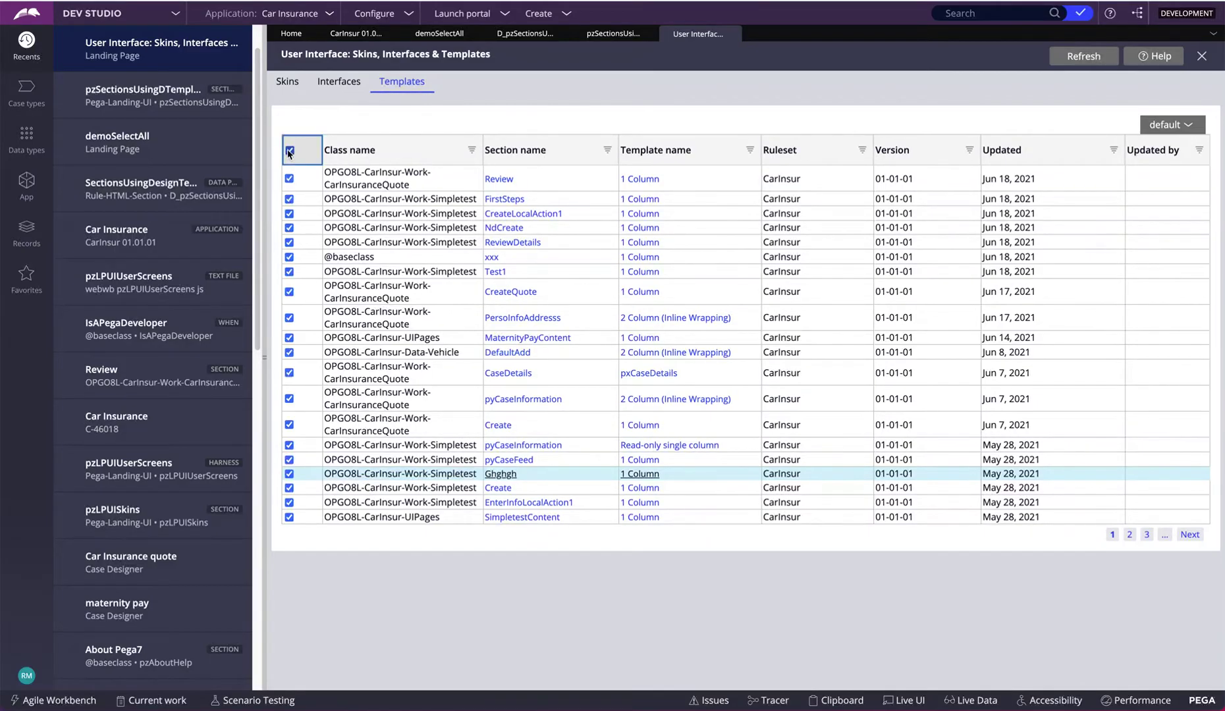
left_click(289, 151)
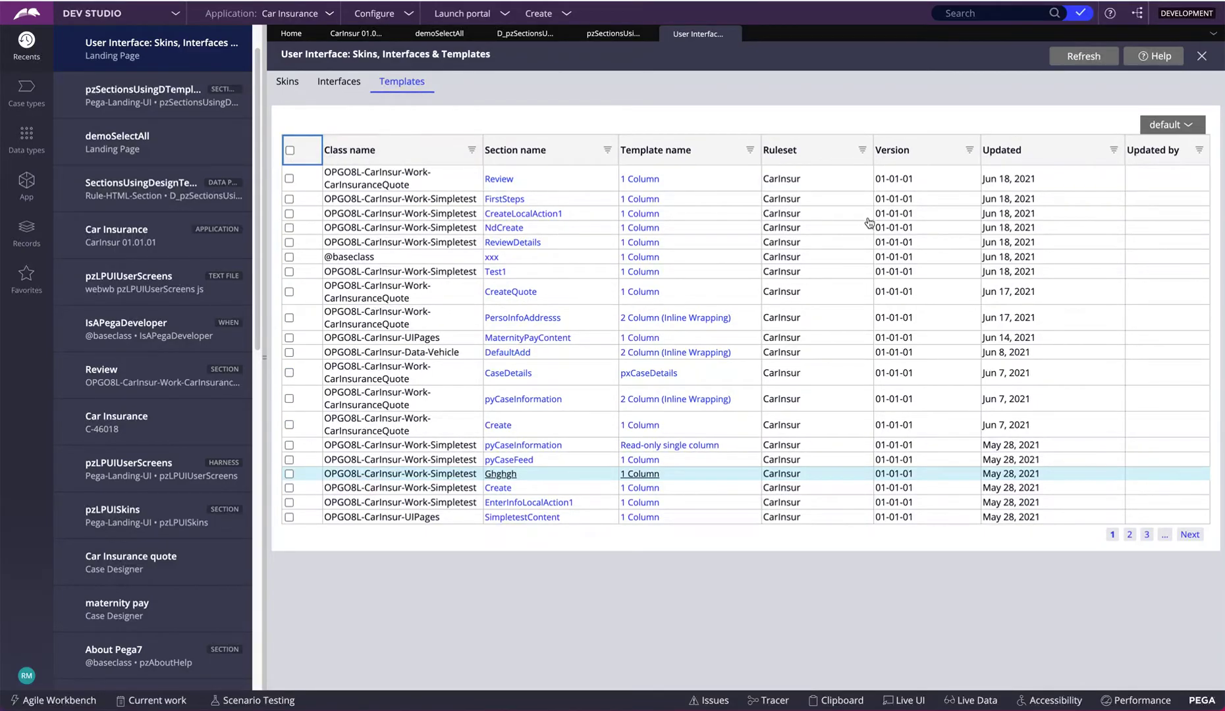
left_click(804, 229)
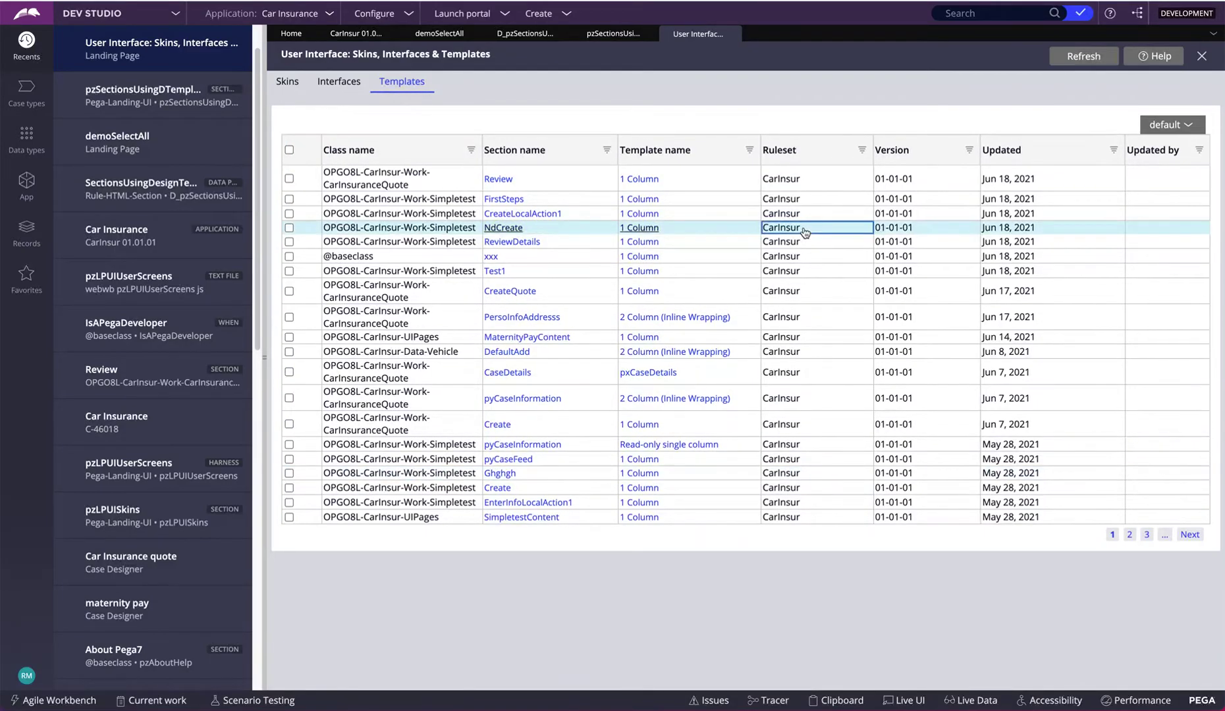
left_click(798, 272, "shift")
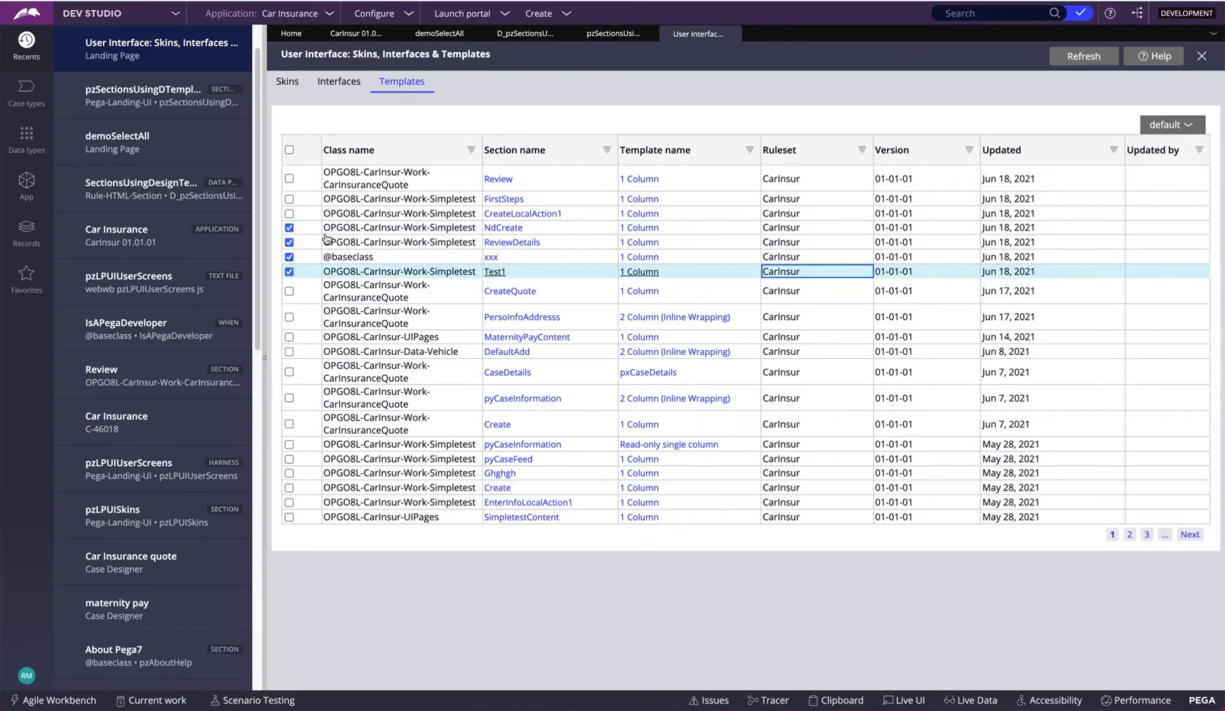
left_click(1003, 400, "ctrl")
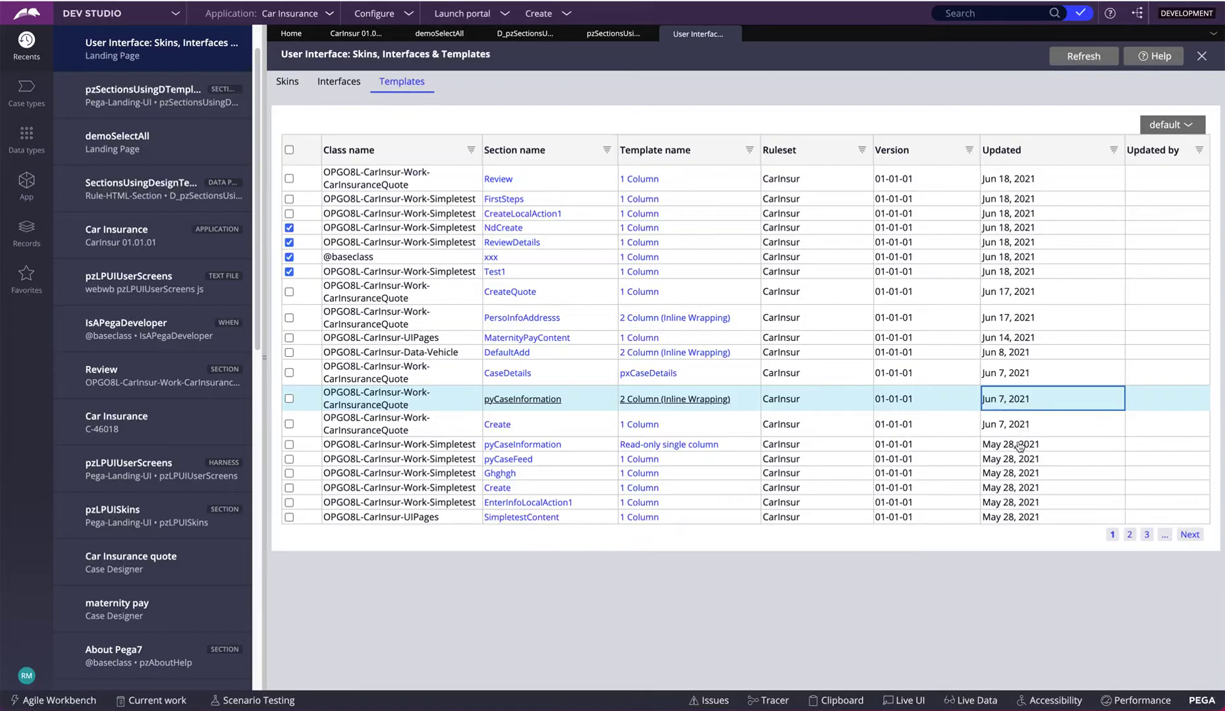
left_click(1014, 475, "shift")
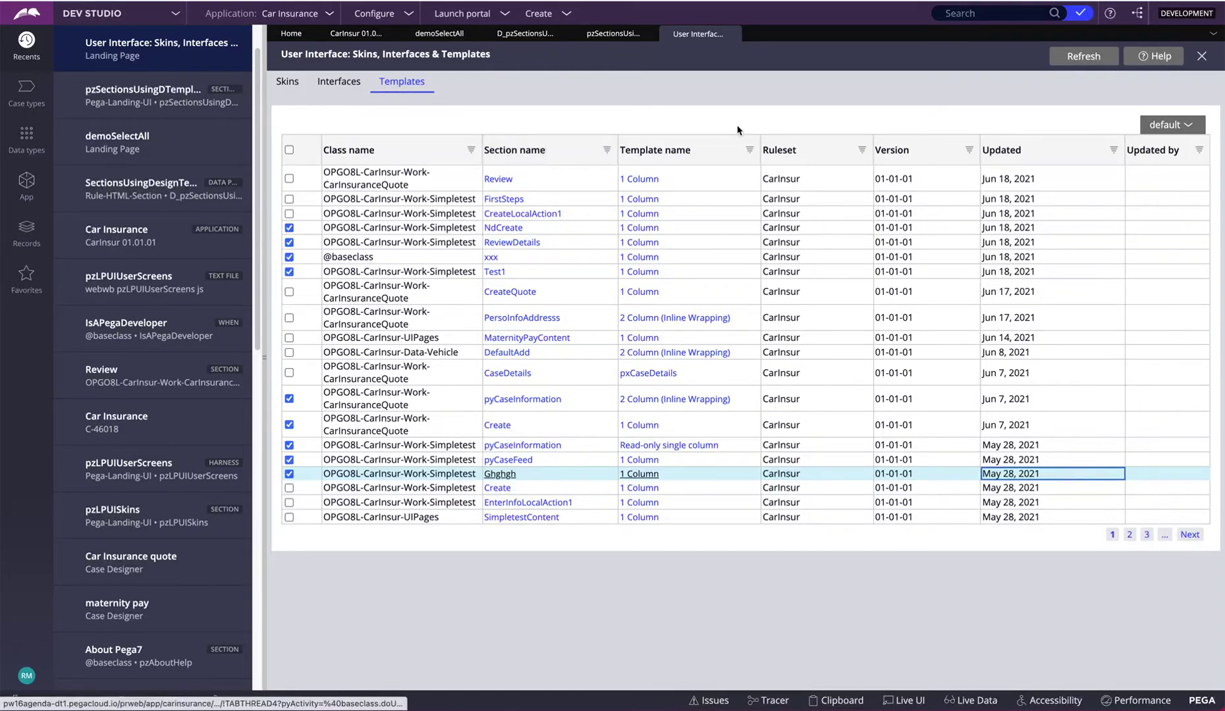
Filter the template name column by 3 Column and select all the filtered rows
left_click(751, 152)
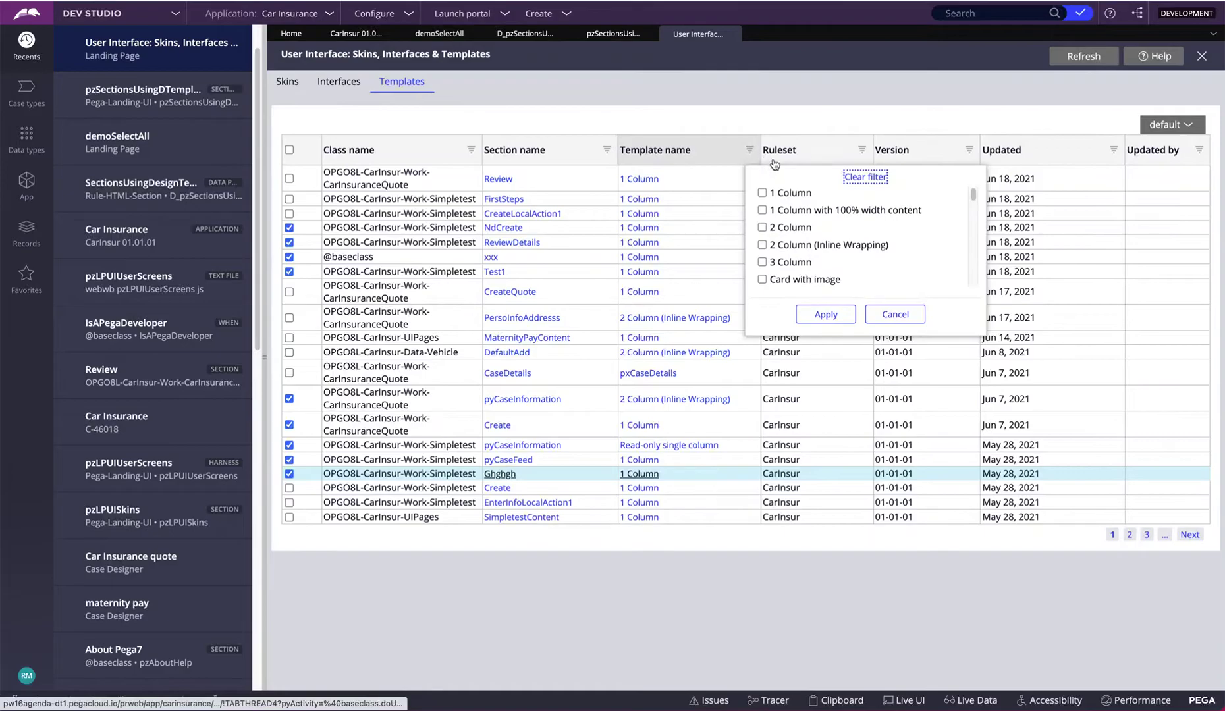
left_click(762, 262)
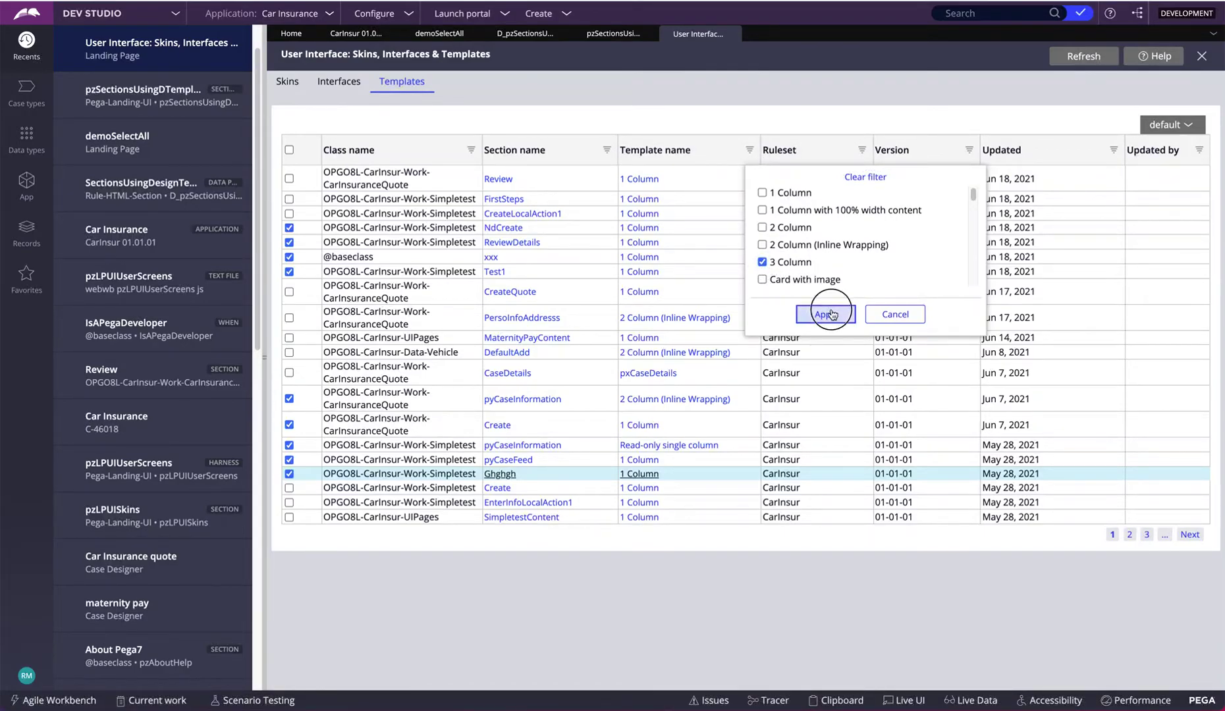
left_click(828, 314)
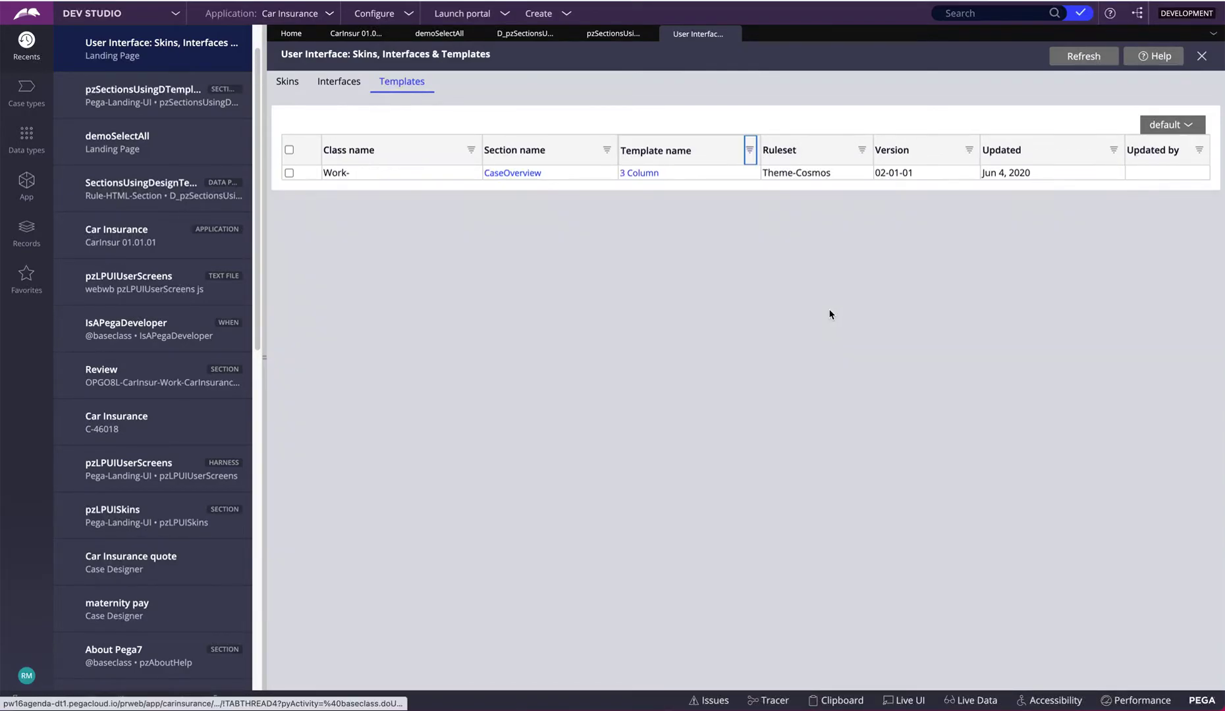
left_click(289, 150)
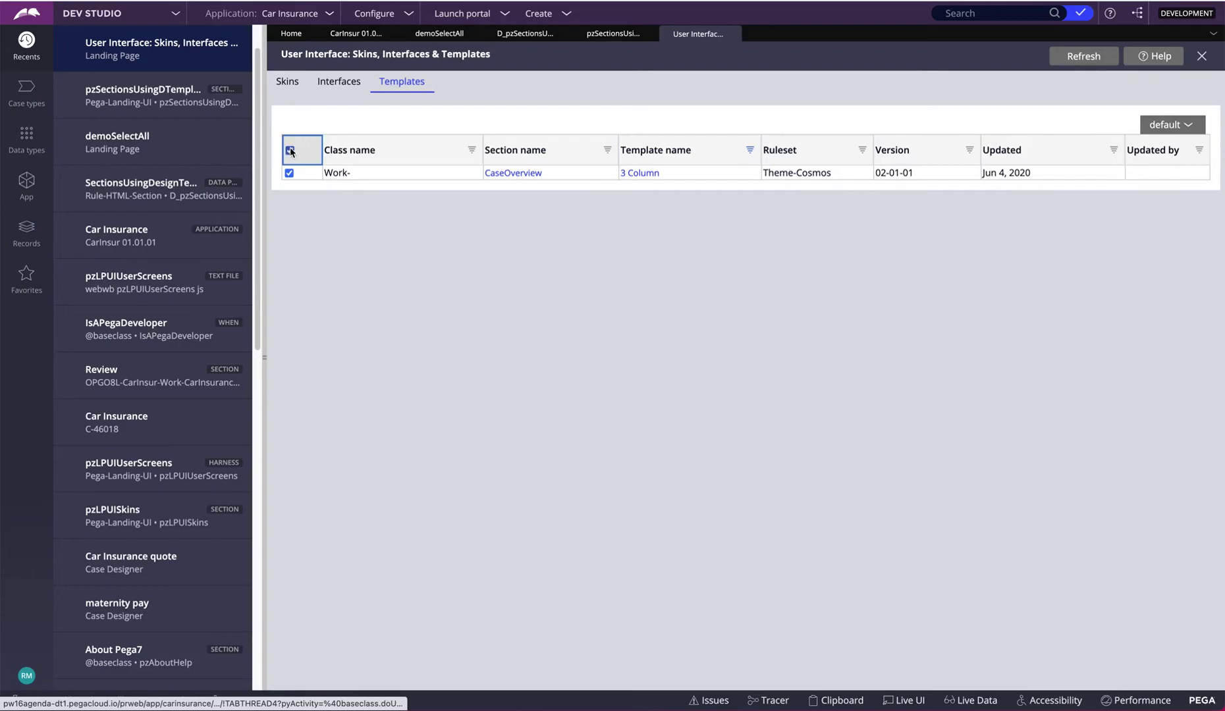
Add 2 Column and 2 Column (Inline Wrapping) to the template name filter and select all the filtered rows
left_click(755, 151)
left_click(762, 244)
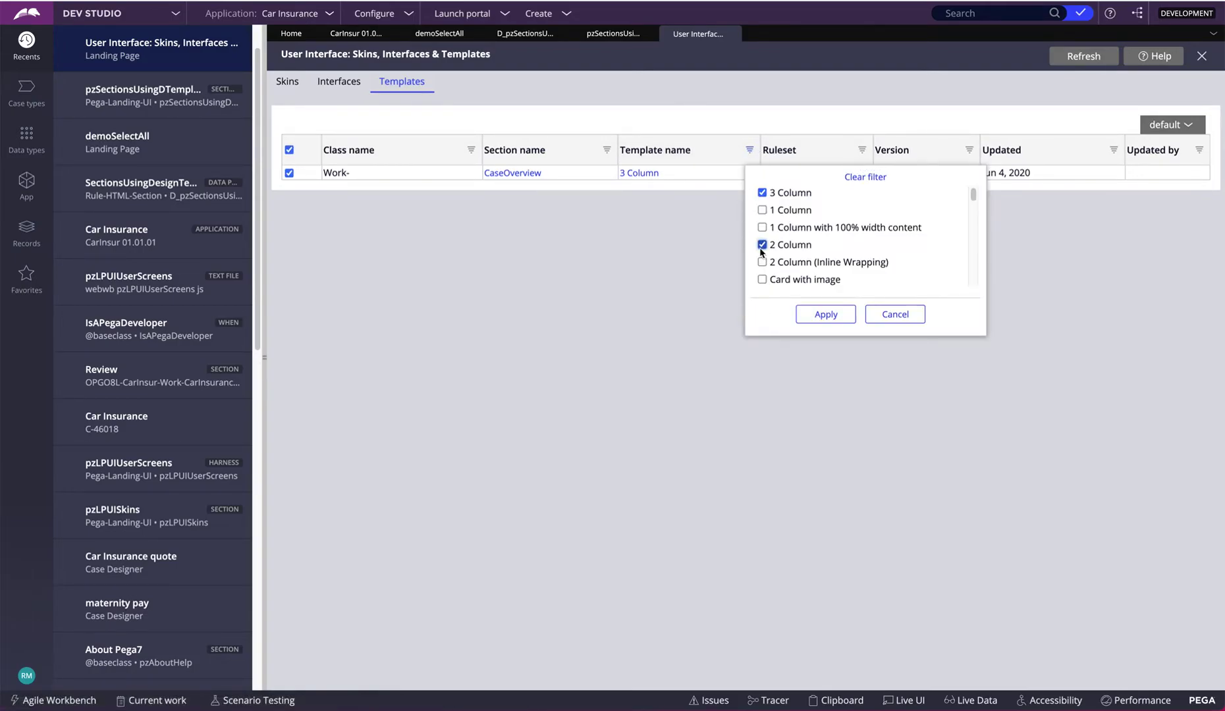
left_click(763, 262)
left_click(826, 314)
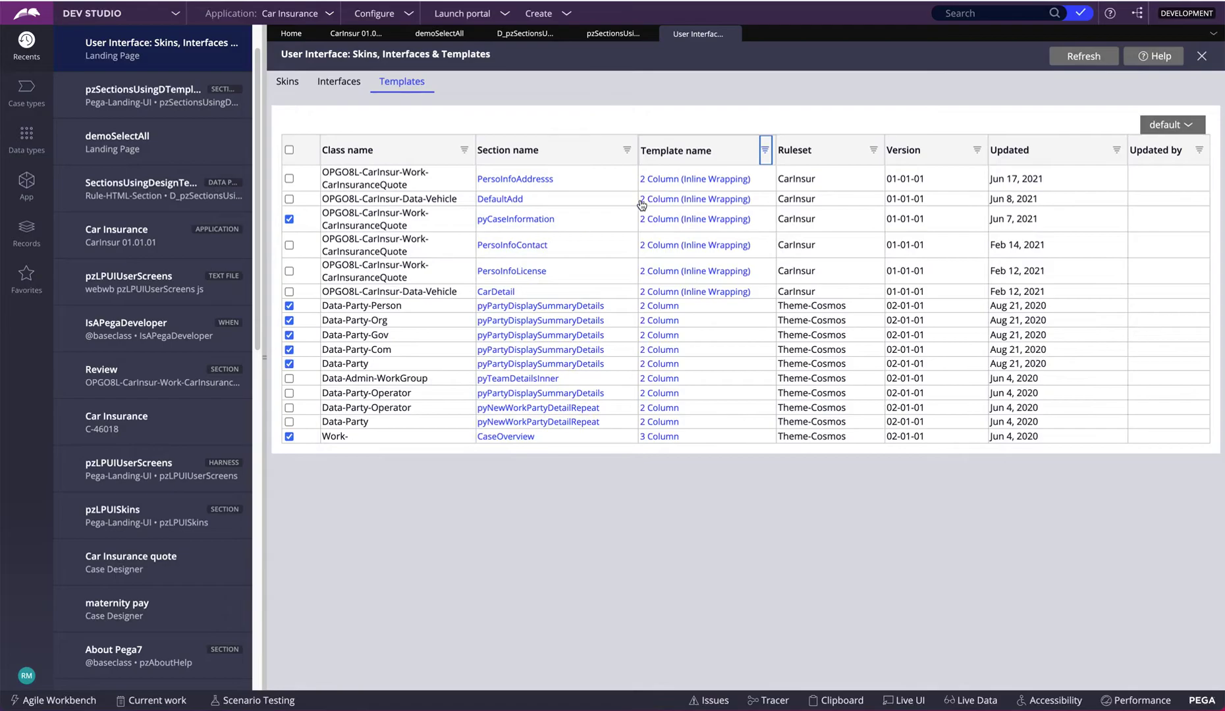
left_click(289, 150)
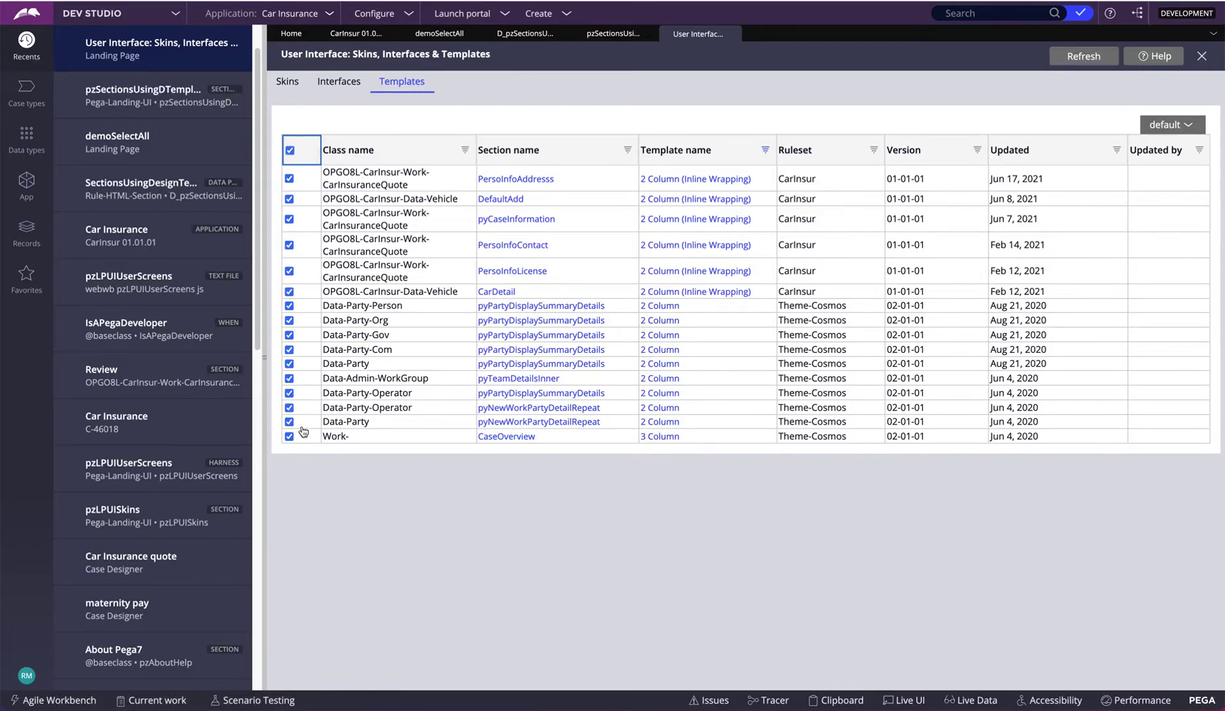
Clear the template name filter and check the row selections on pages 1 to 4, returning to page 1
left_click(765, 151)
left_click(880, 176)
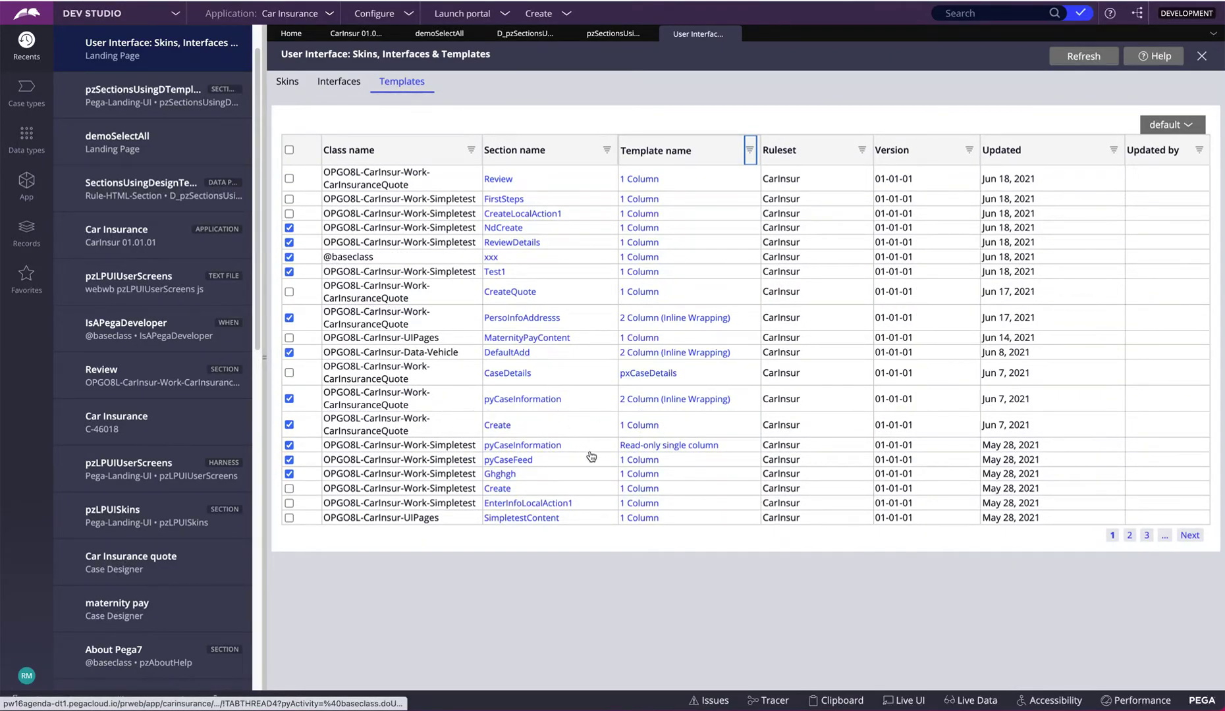
left_click(1129, 535)
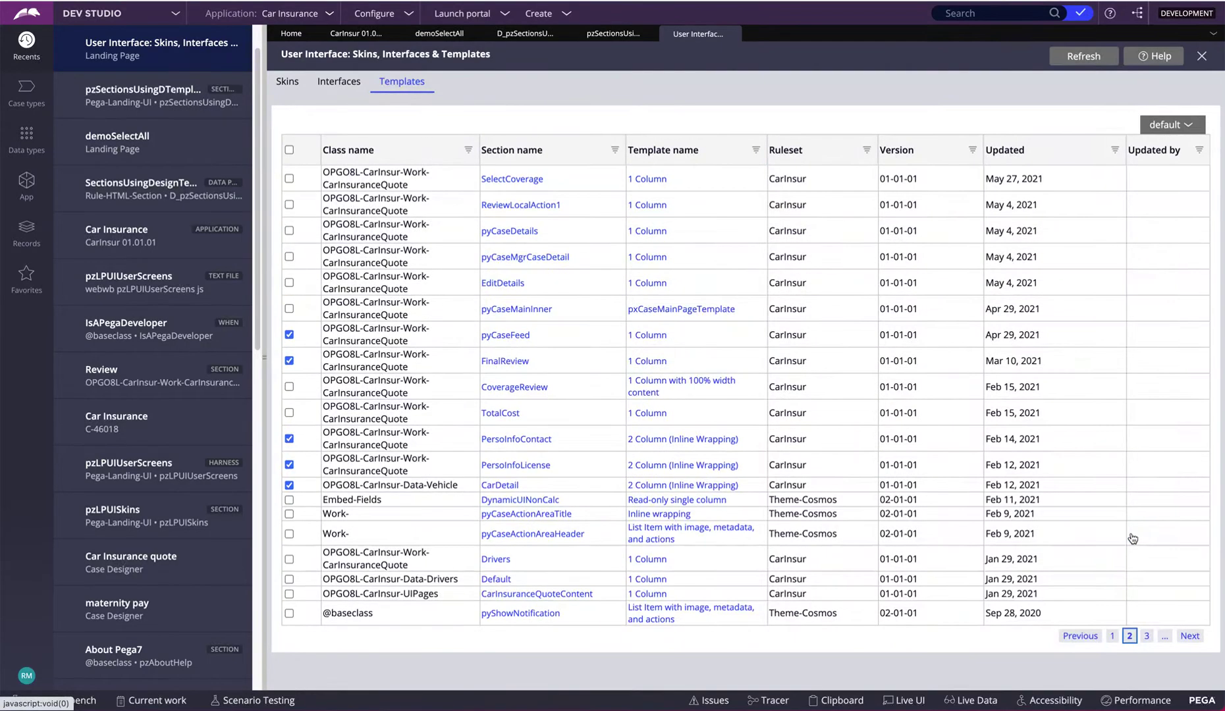
left_click(1148, 636)
left_click(1165, 578)
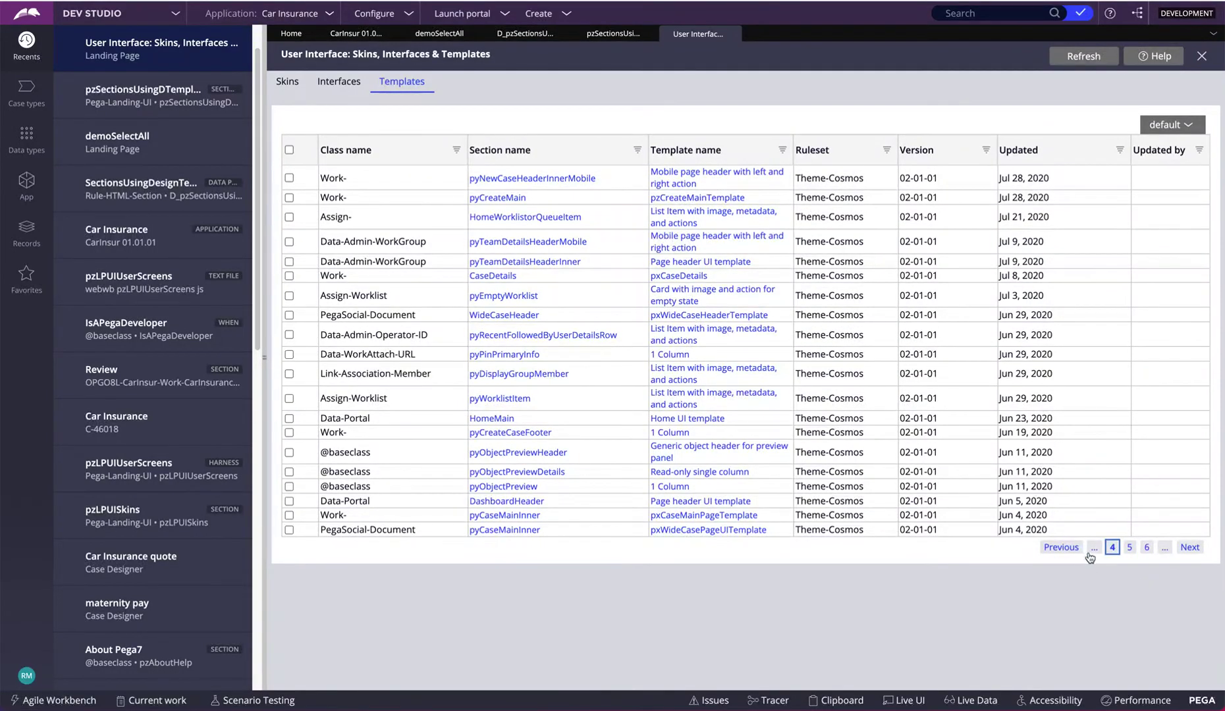
left_click(1062, 548)
left_click(1111, 578)
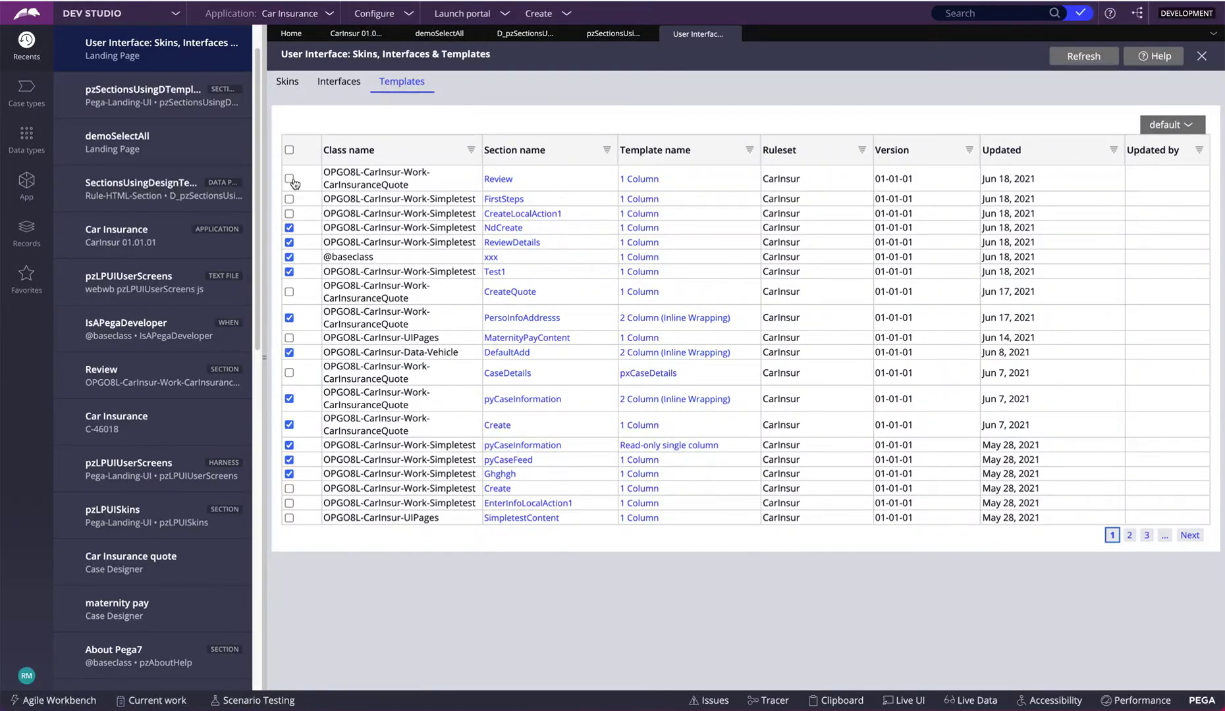
Move the cell focus through the class name column, starting at the Review row and ending at the DefaultAdd row
left_click(350, 181)
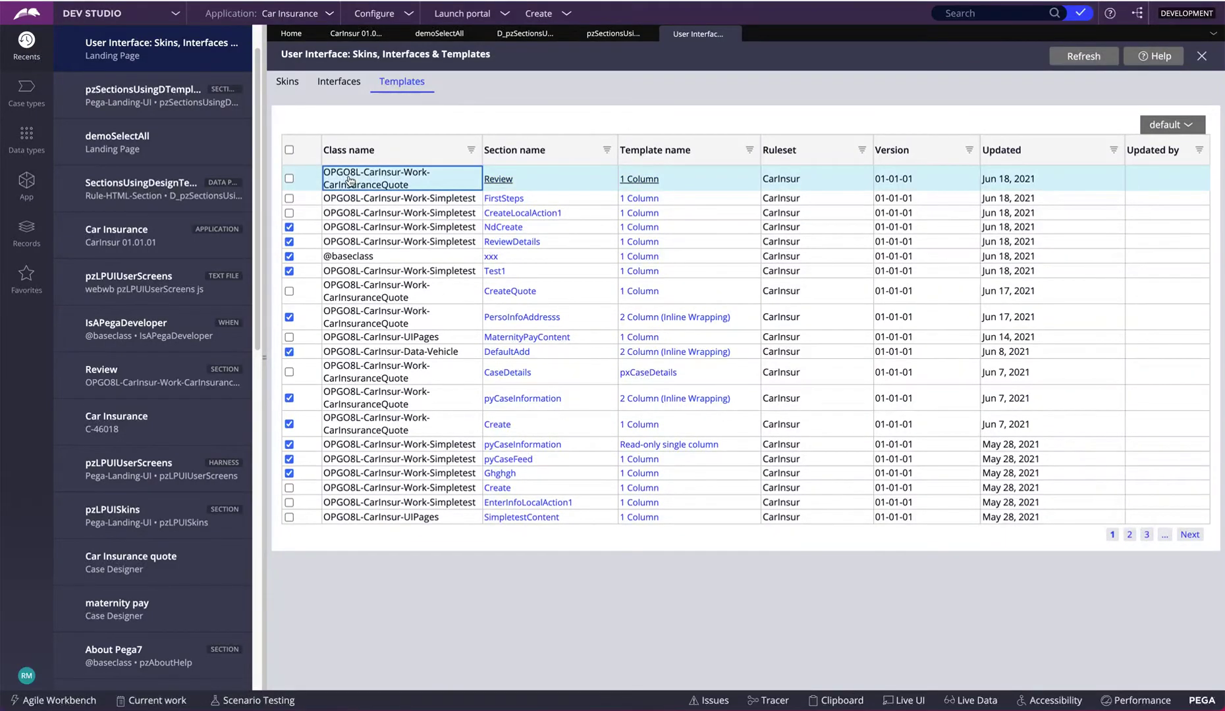
key("Down")
key("Down")
key("Down")
key("Down")
key("Down")
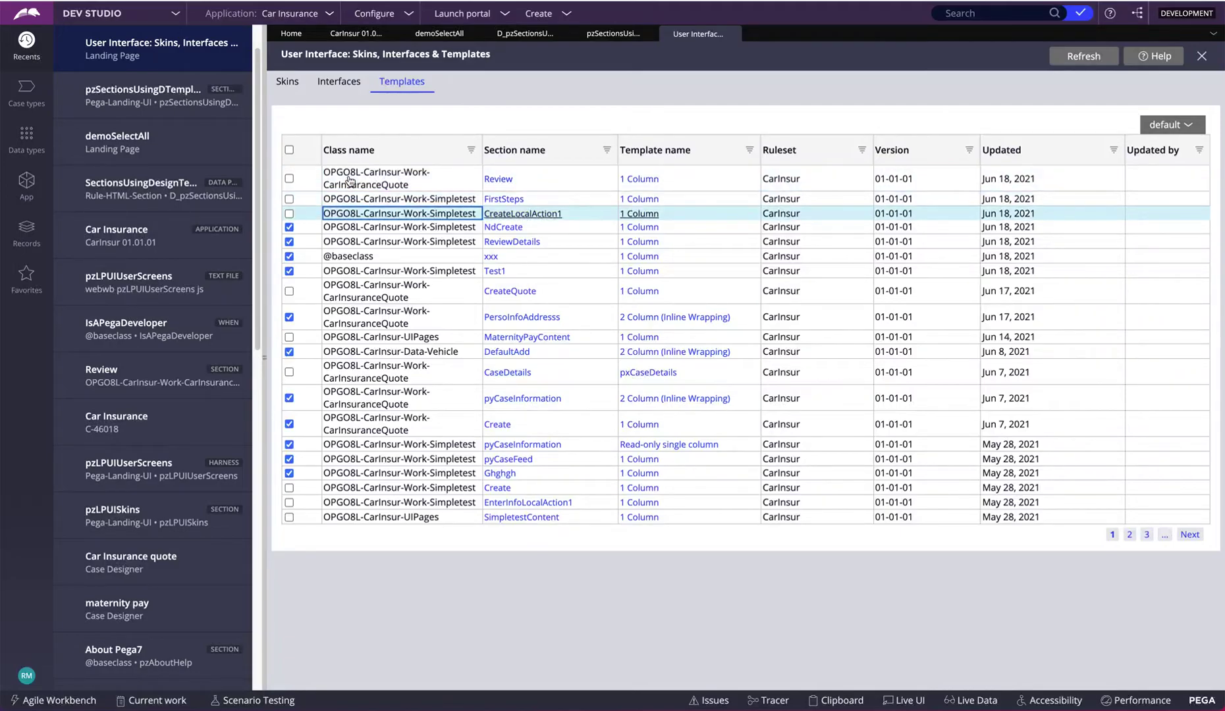
key("Down")
key("Down")
key("Down")
key("Down")
key("Down")
key("Down")
key("Up")
key("Up")
key("Up")
key("Up")
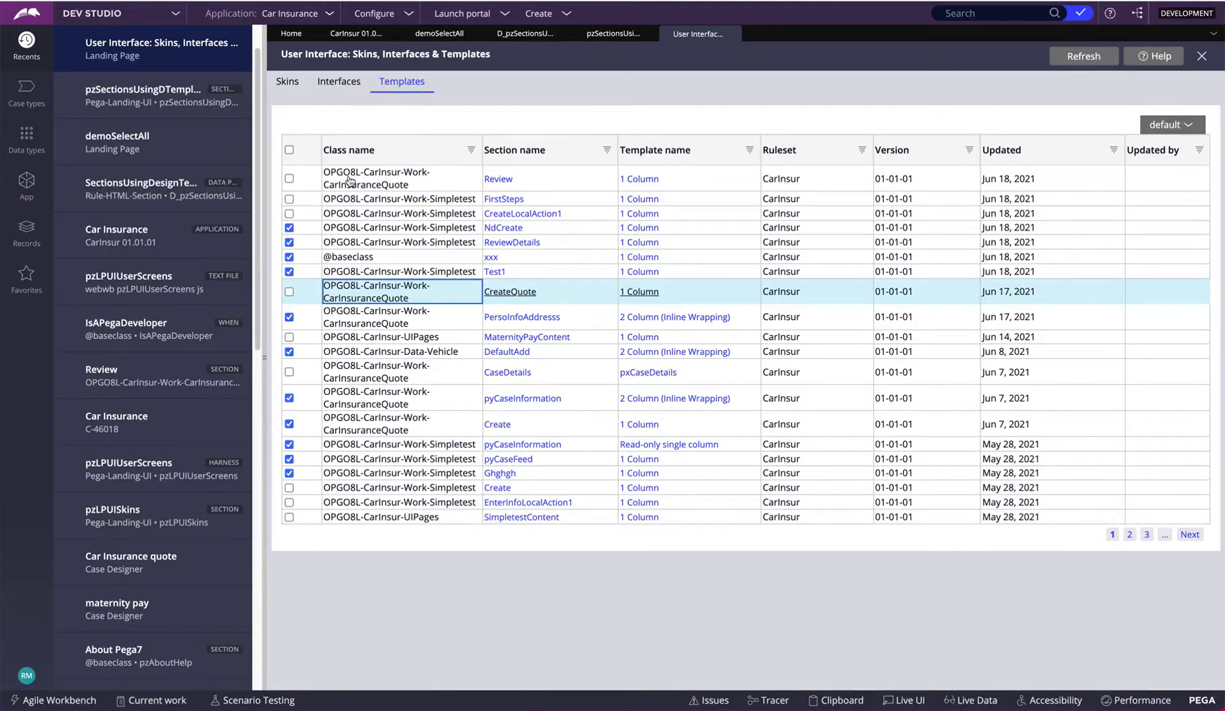
key("Down")
key("Down")
key("Down")
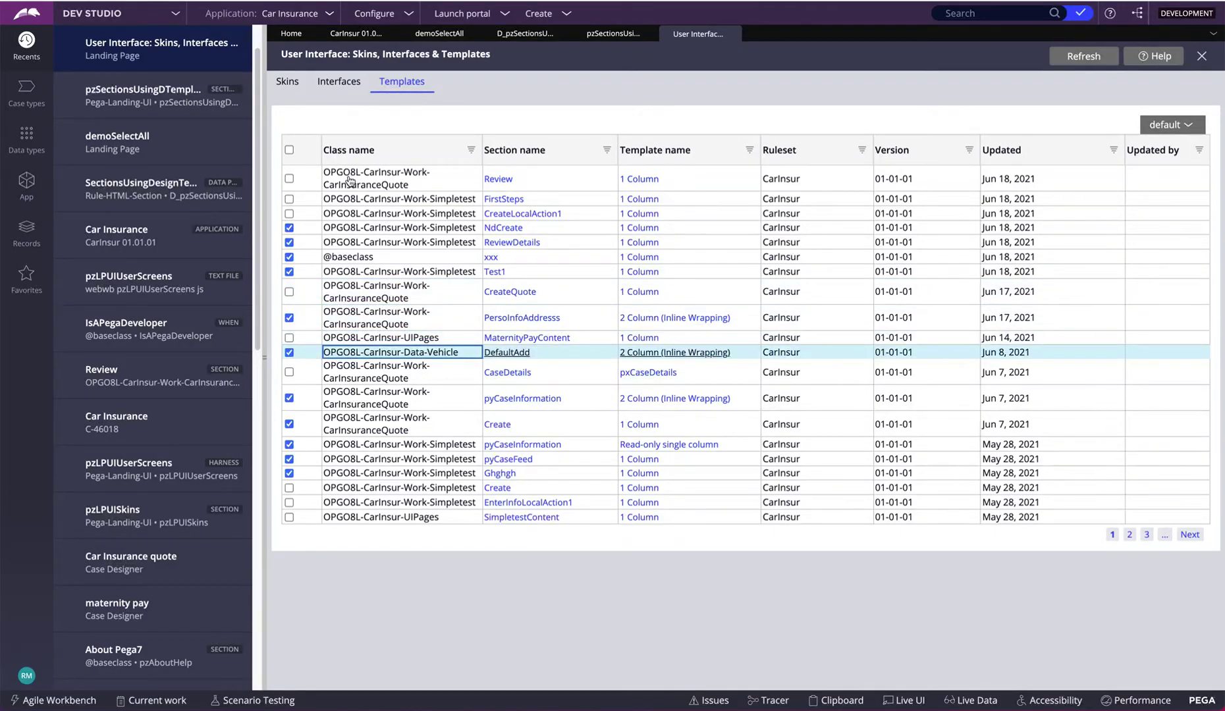
Select the Review, FirstSteps and CreateLocalAction1 rows and deselect the NdCreate row
left_click(290, 178)
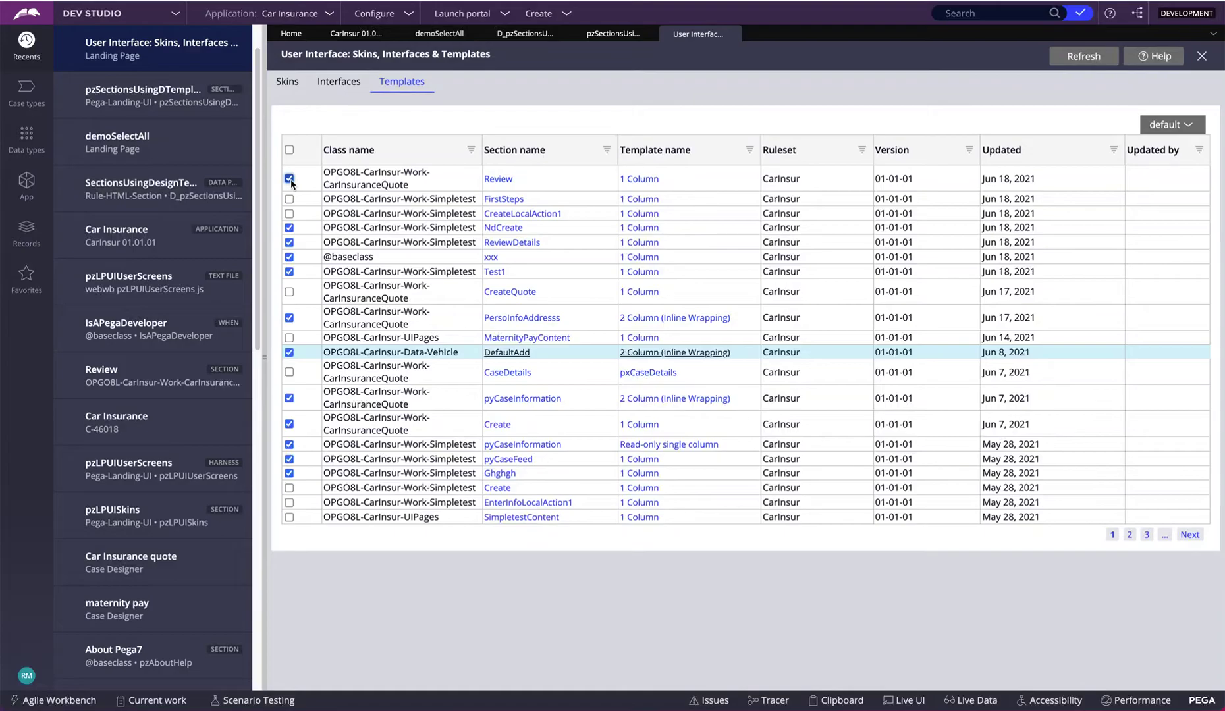
key("Down")
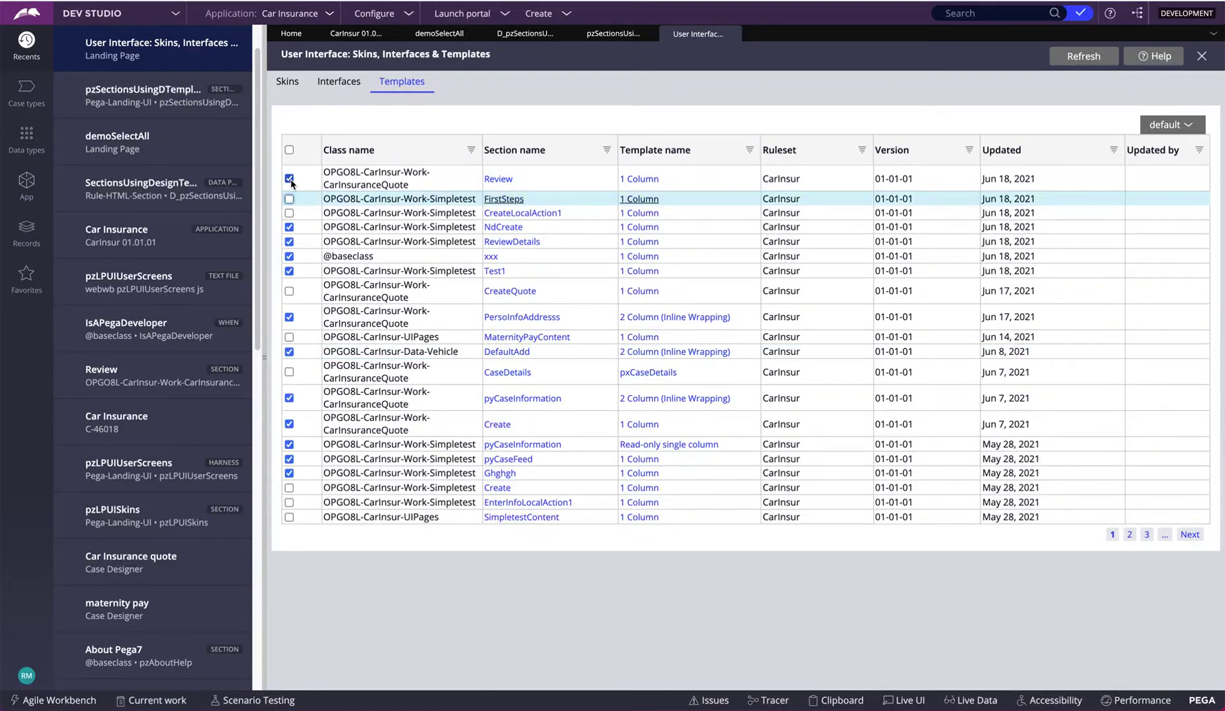
key("Down")
key("Down")
key("space")
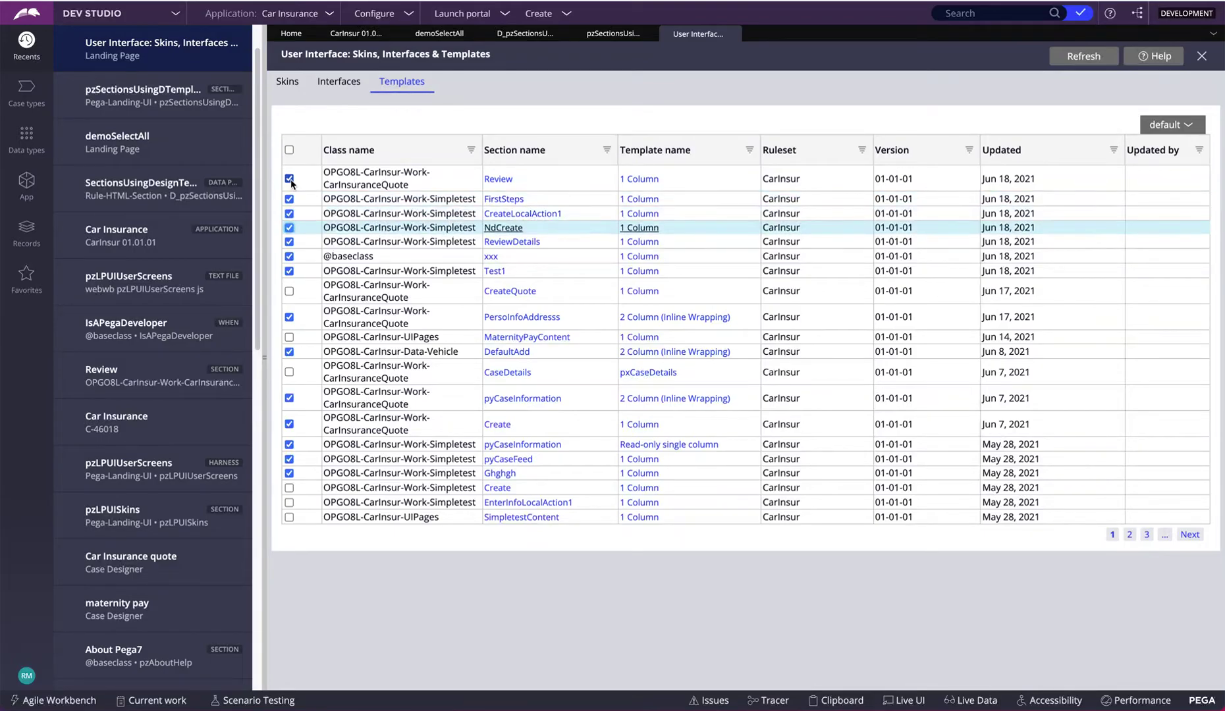
key("Down")
key("space")
Move the checkbox focus down the rows and deselect the pyCaseInformation row with the Read-only single column template
key("Down")
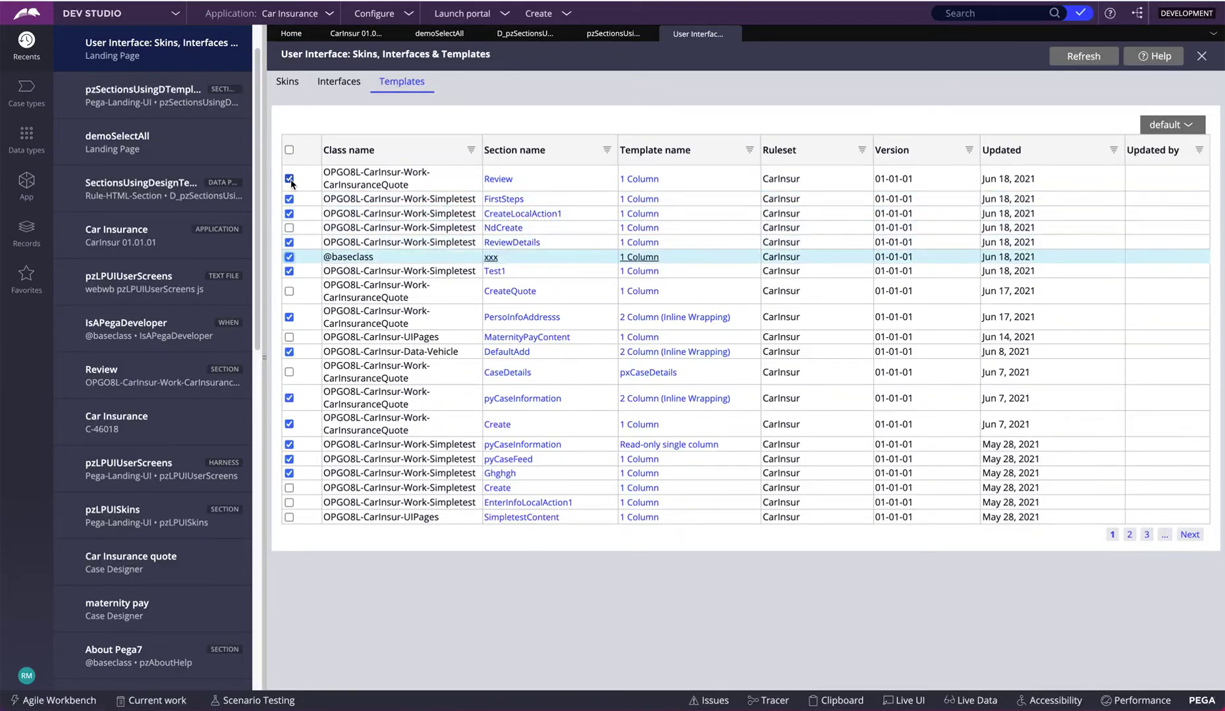
key("Down")
key("Down")
key("Down")
key("Down")
key("Down")
key("Down")
key("Down")
key("Down")
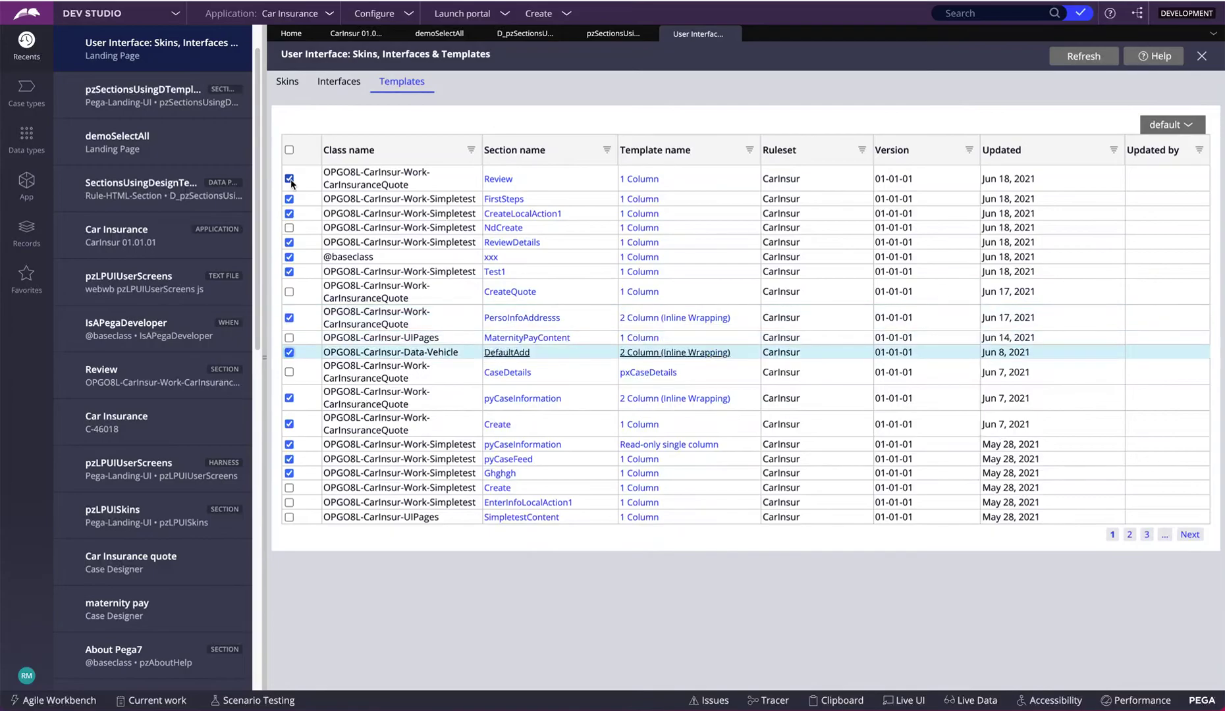
key("Down")
key("Up")
key("Up")
key("Up")
key("Up")
key("Up")
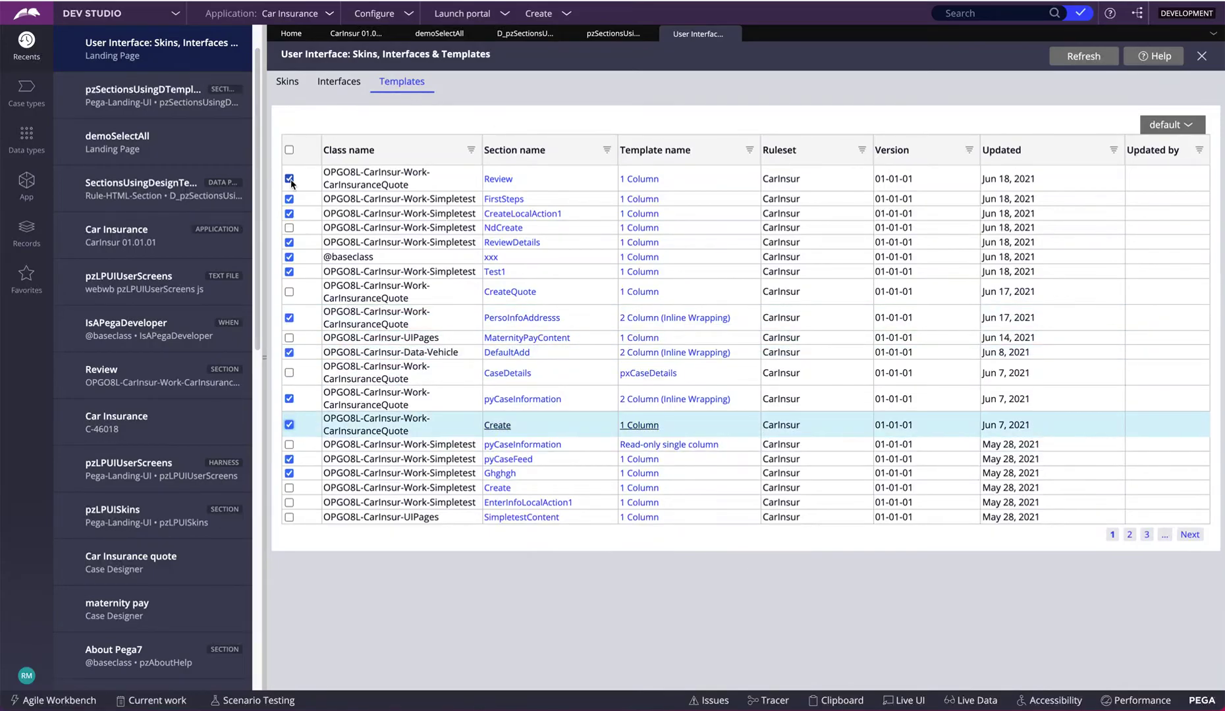
Select the MaternityPayContent row, deselect the Test1 row and move the focus to the CaseDetails row
key("Down")
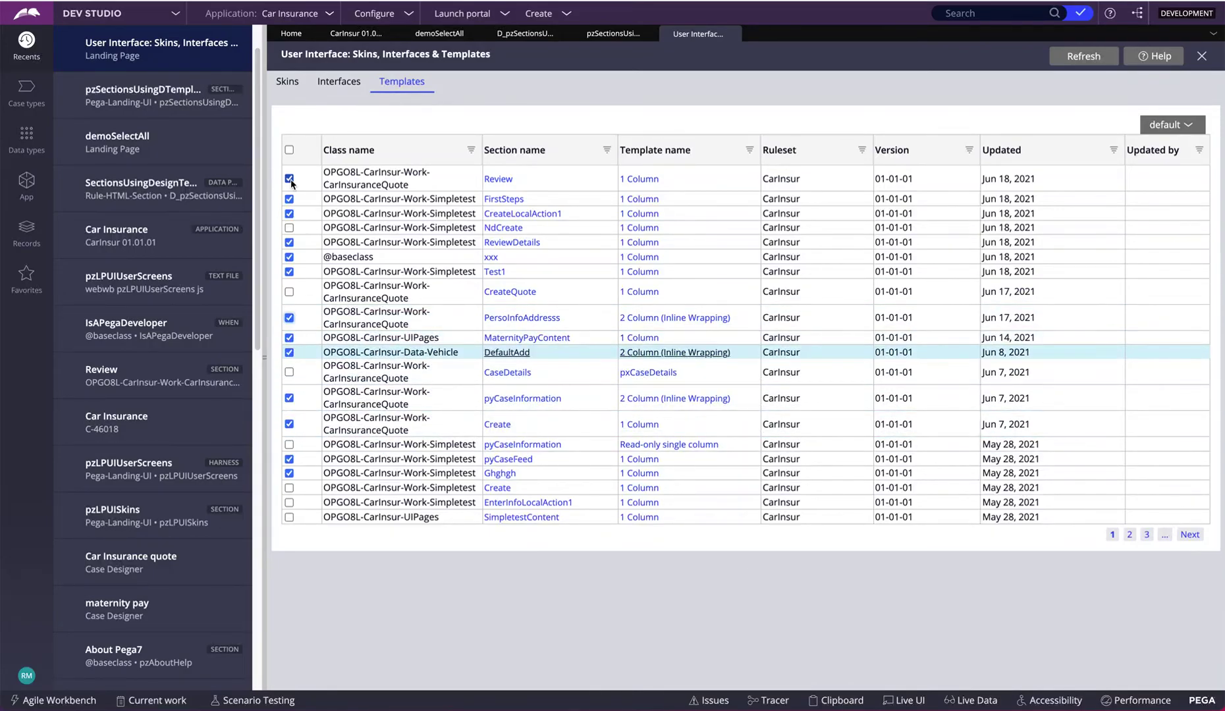
key("Up")
key("Up")
key("Up")
key("Up")
key("Down")
key("Down")
key("Down")
key("Down")
key("Down")
key("Down")
key("Down")
key("Down")
key("Down")
key("Down")
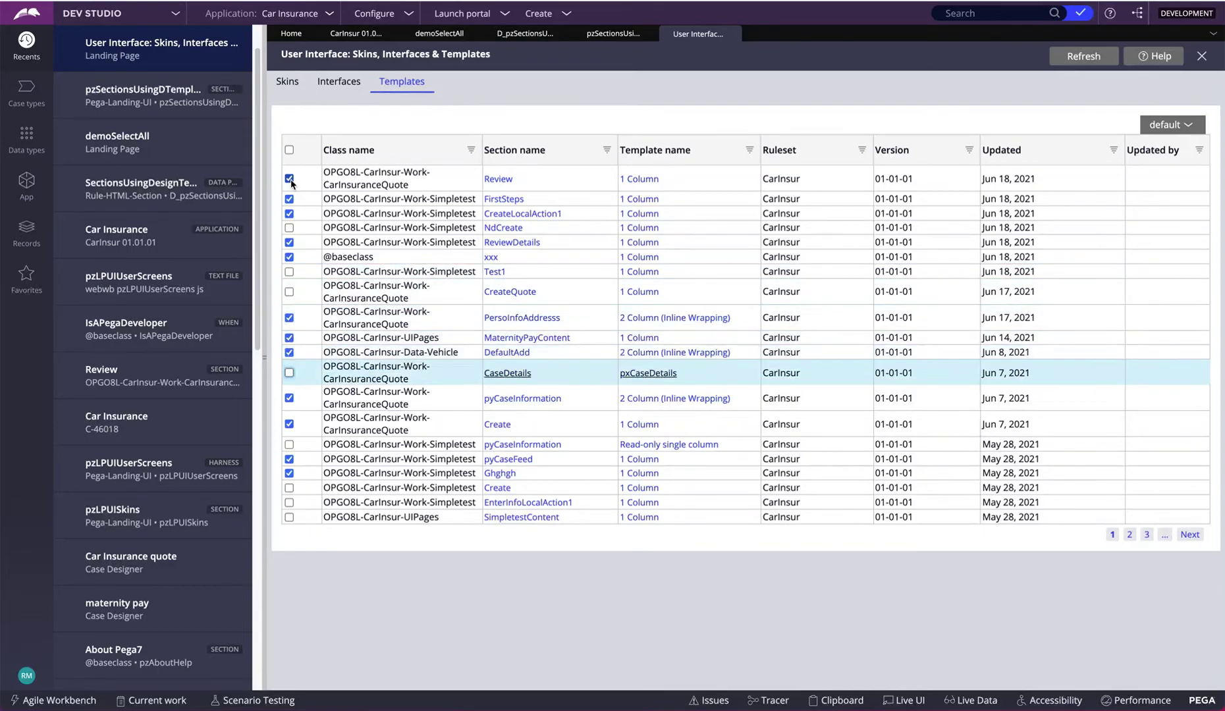
Deselect the Ghghgh row and select the EnterInfoLocalAction1 and SimpletestContent rows
key("Down")
key("Down")
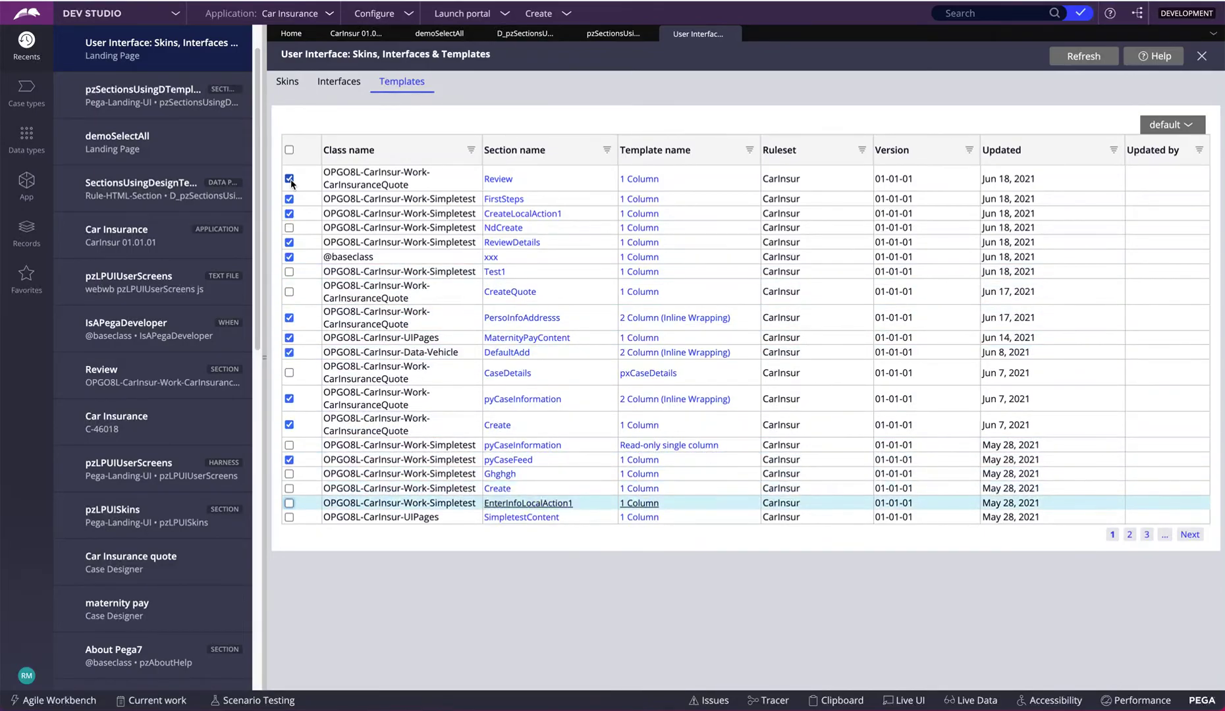
key("Down")
key("space")
key("Up")
key("Up")
key("Up")
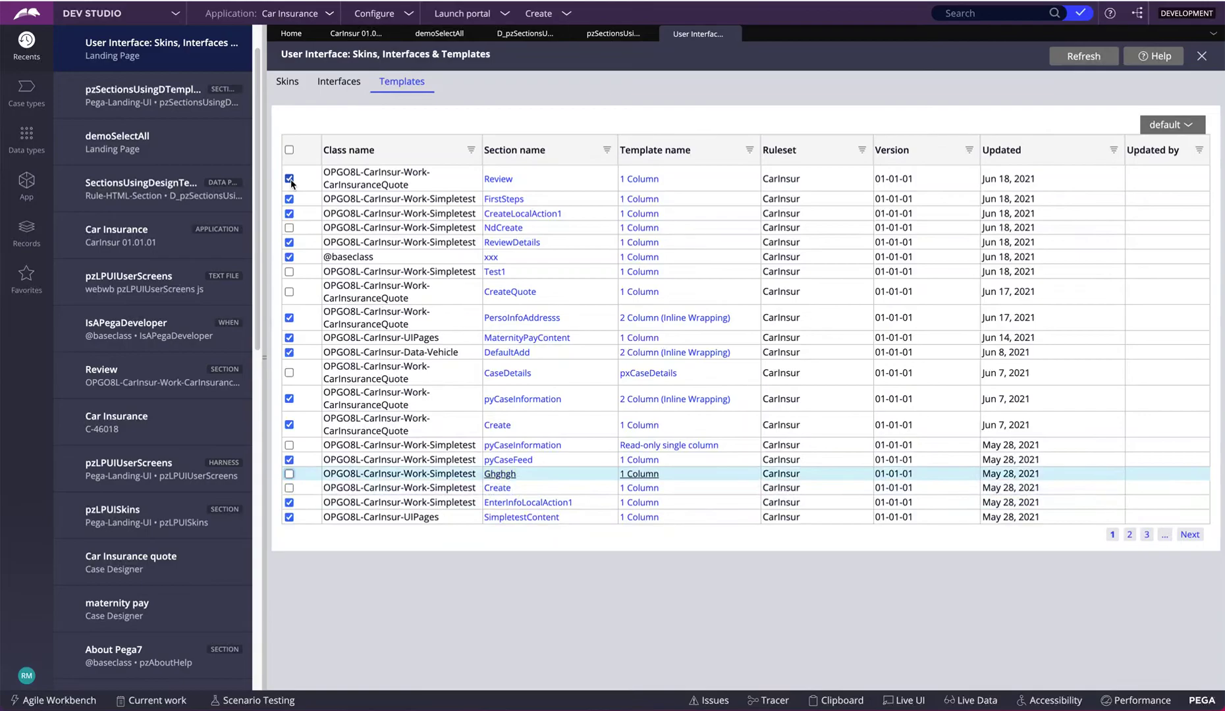
Select the Ghghgh row again and deselect the Create row updated Jun 7, 2021
key("Up")
key("Up")
key("Up")
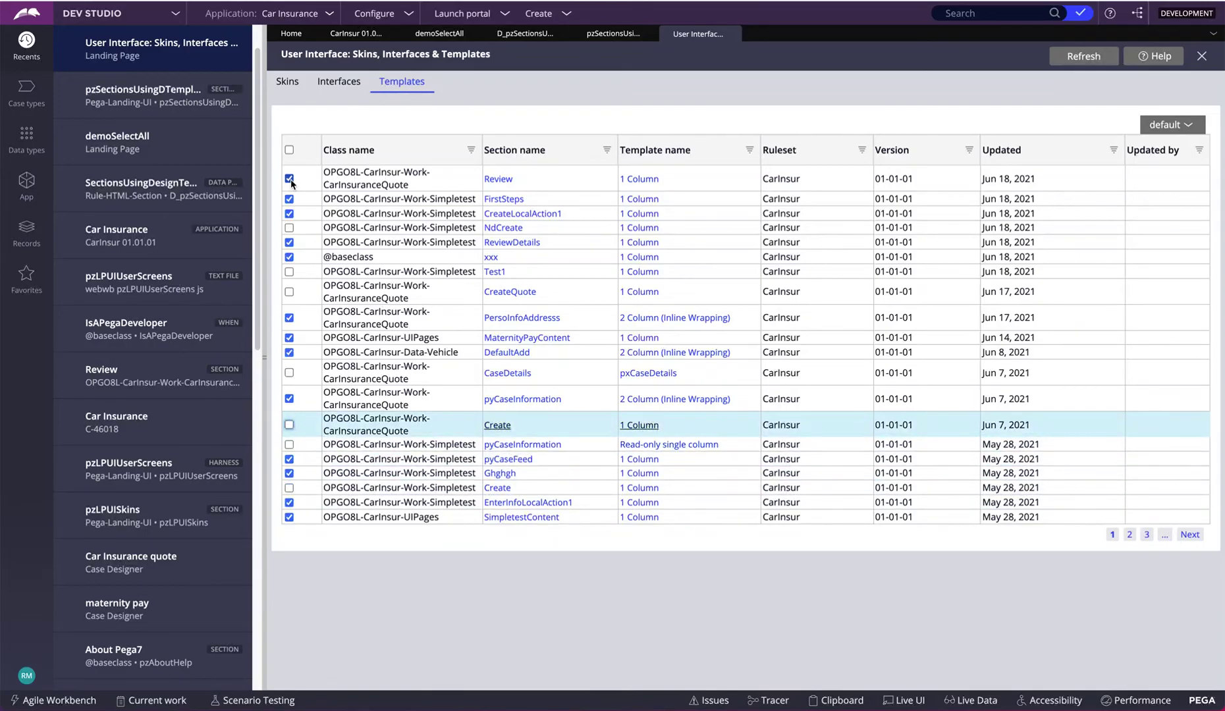